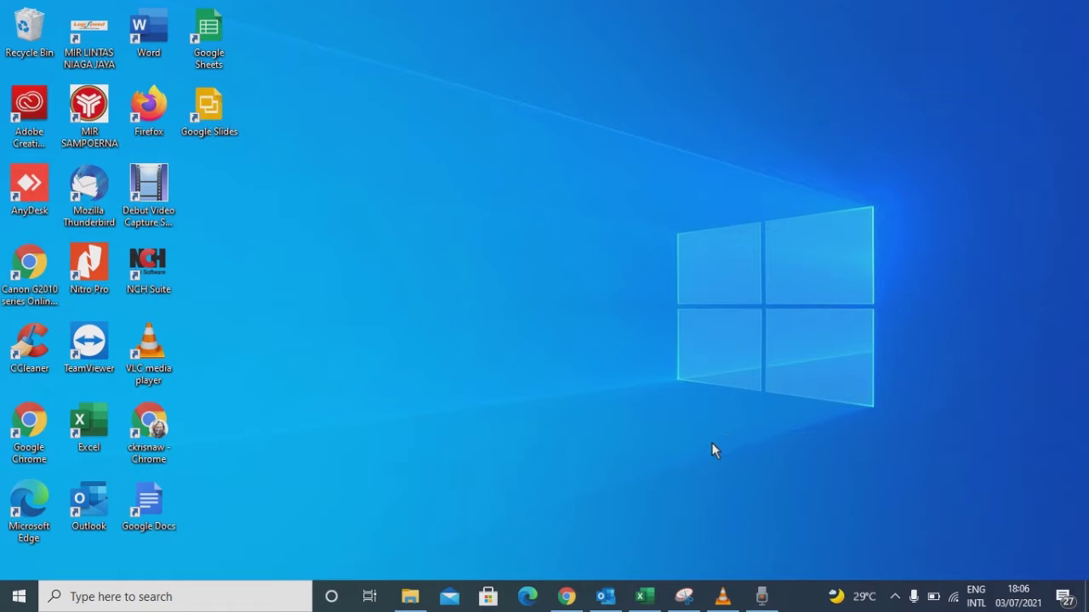
- Switch to the Excel workbook and examine the April and May figures per employee and the monthly target on Sheet1
click(644, 596)
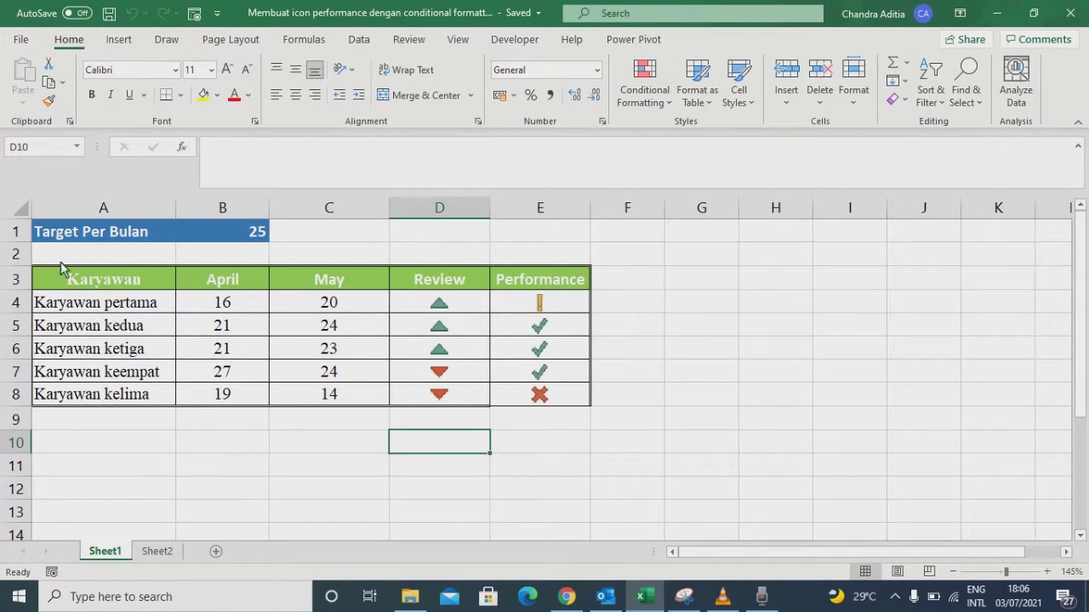
drag(61, 285, 325, 390)
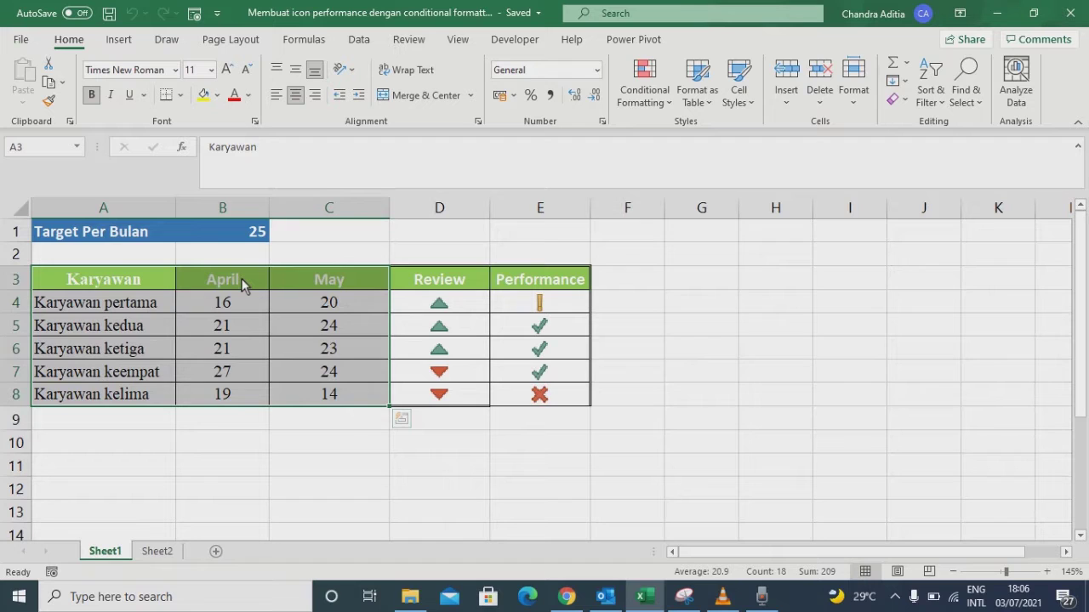
drag(241, 281, 244, 394)
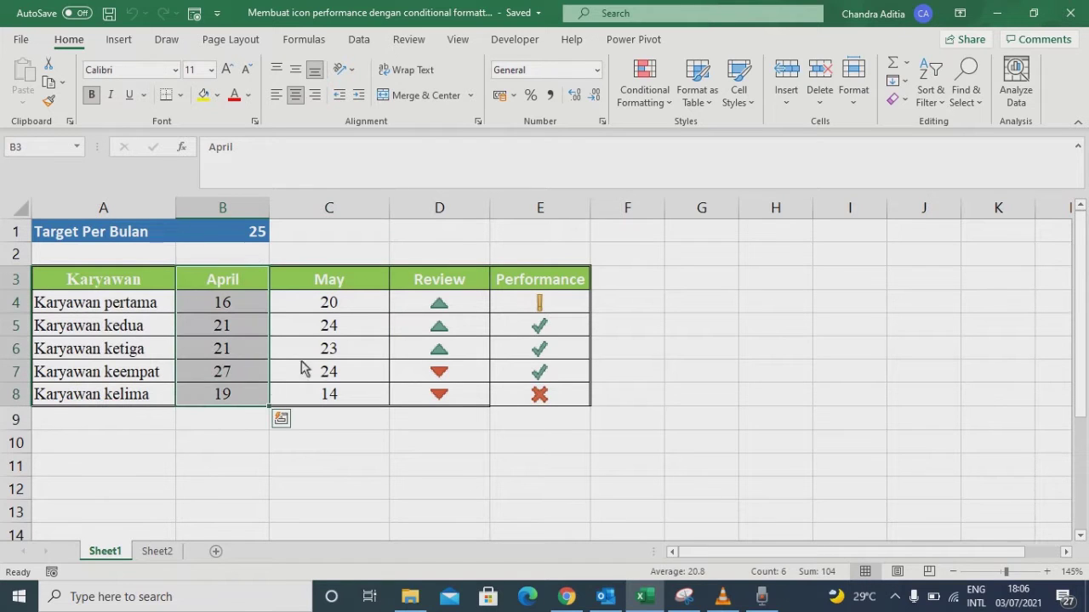
drag(353, 289, 356, 403)
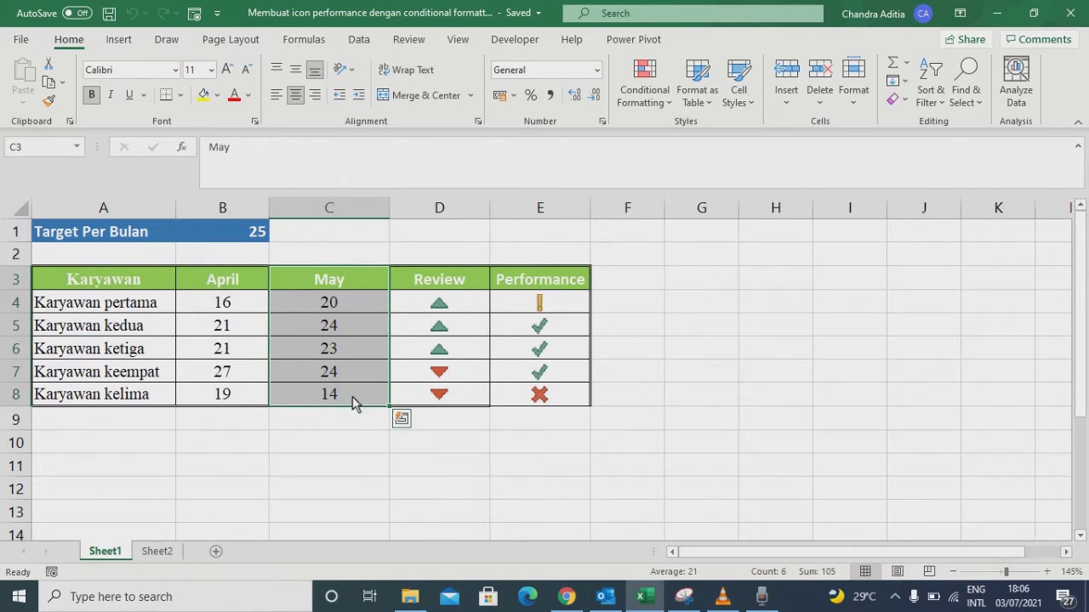
click(61, 237)
drag(61, 237, 228, 227)
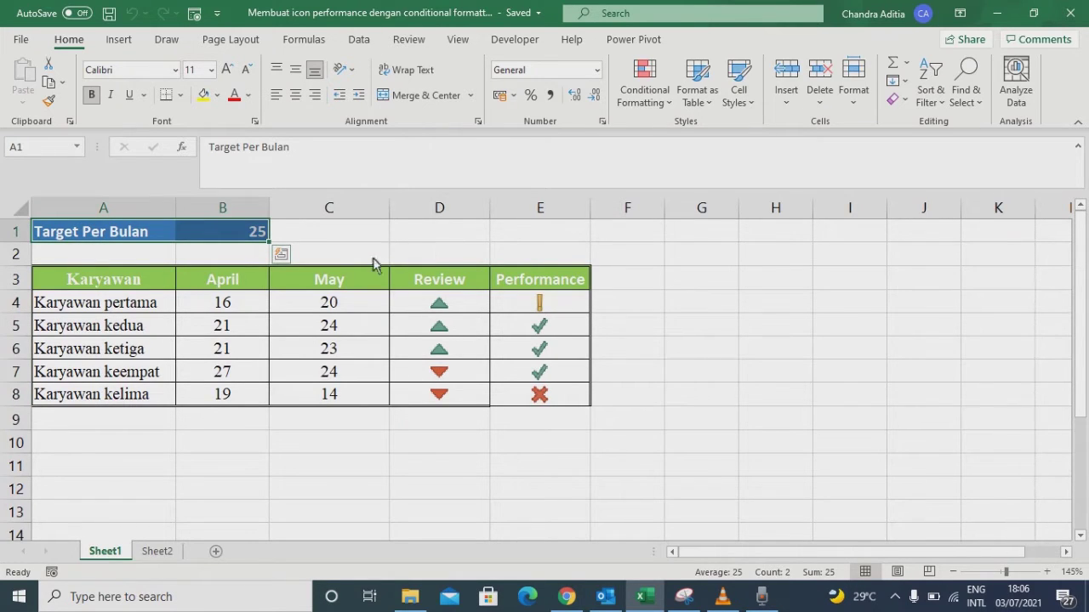
- Compare the Review icons with the April and May figures of Karyawan pertama and Karyawan kelima
click(439, 283)
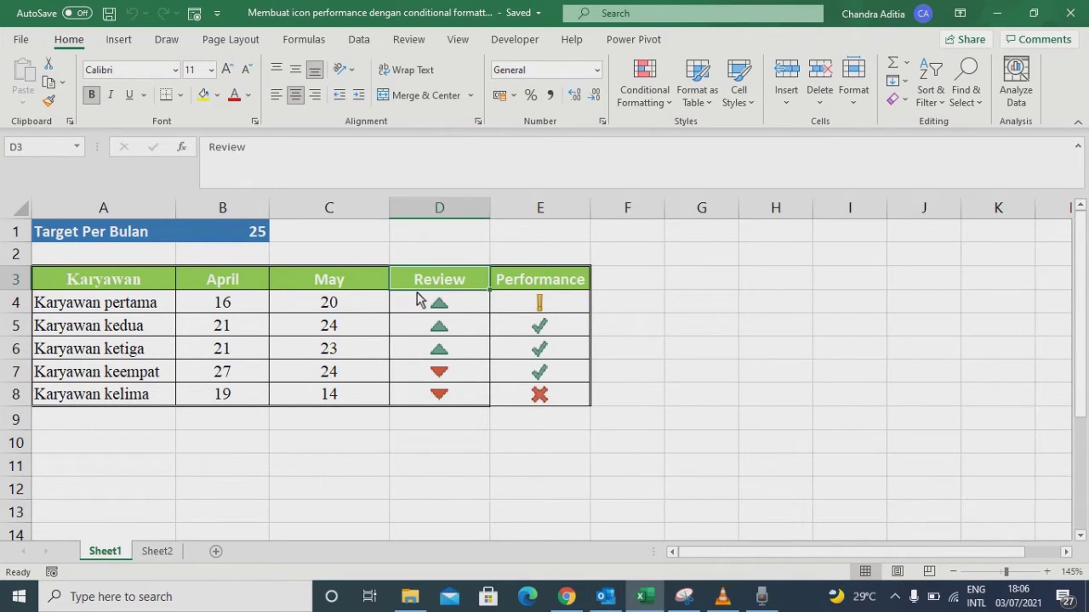
click(320, 310)
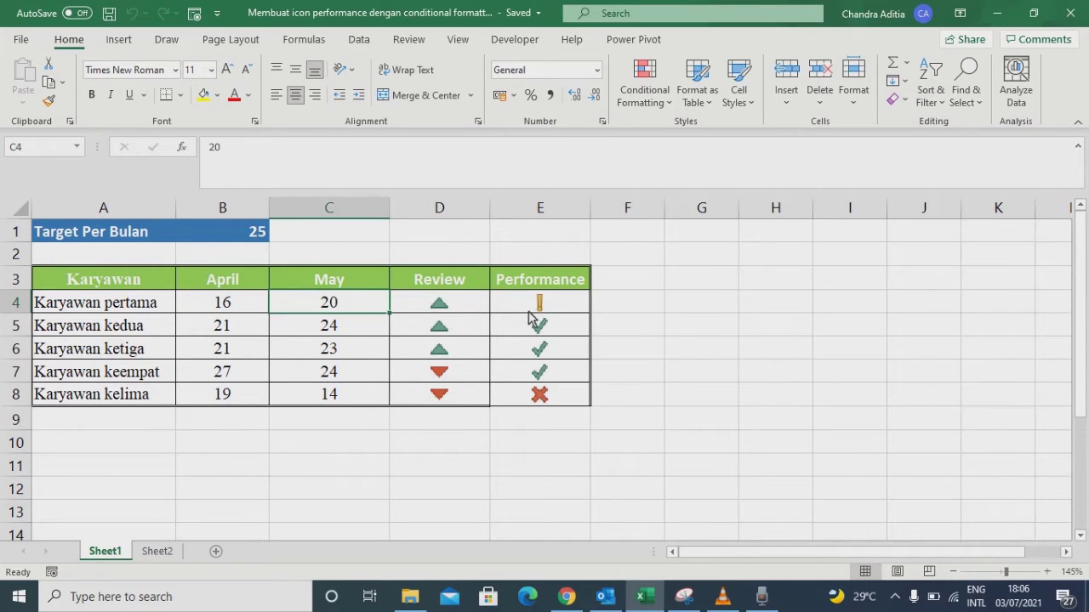
click(226, 306)
click(328, 307)
click(204, 402)
drag(204, 402, 366, 400)
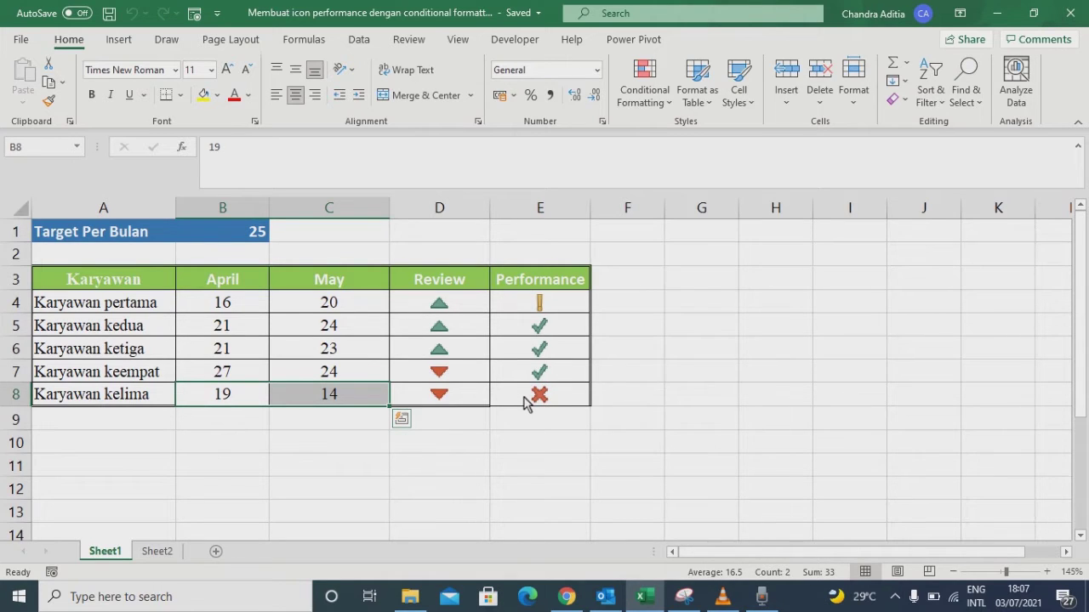
- Examine the Performance icons of each employee against the monthly target in B1
click(549, 277)
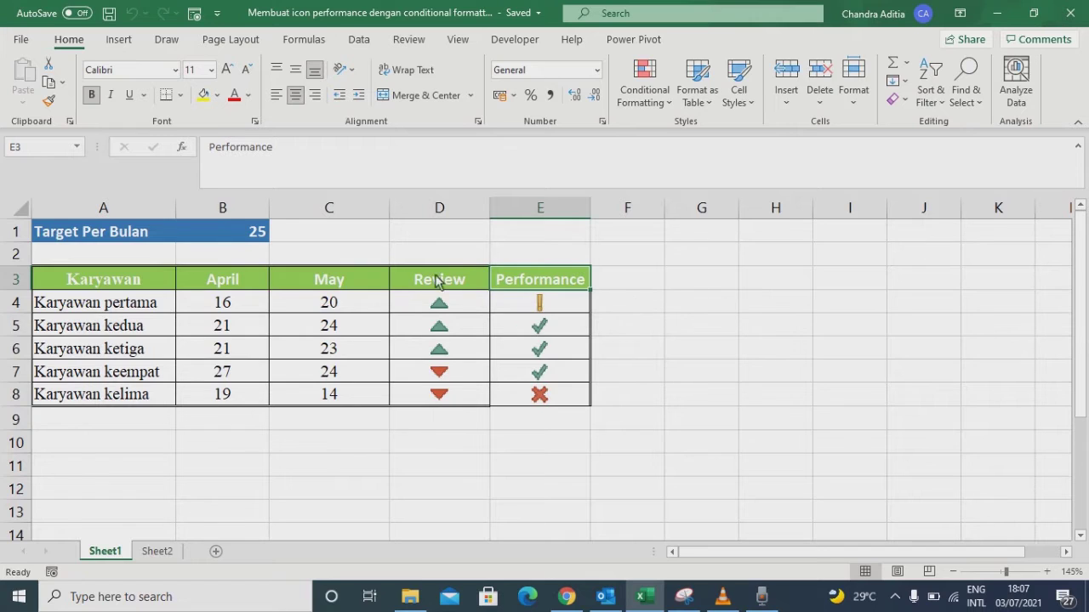
click(240, 239)
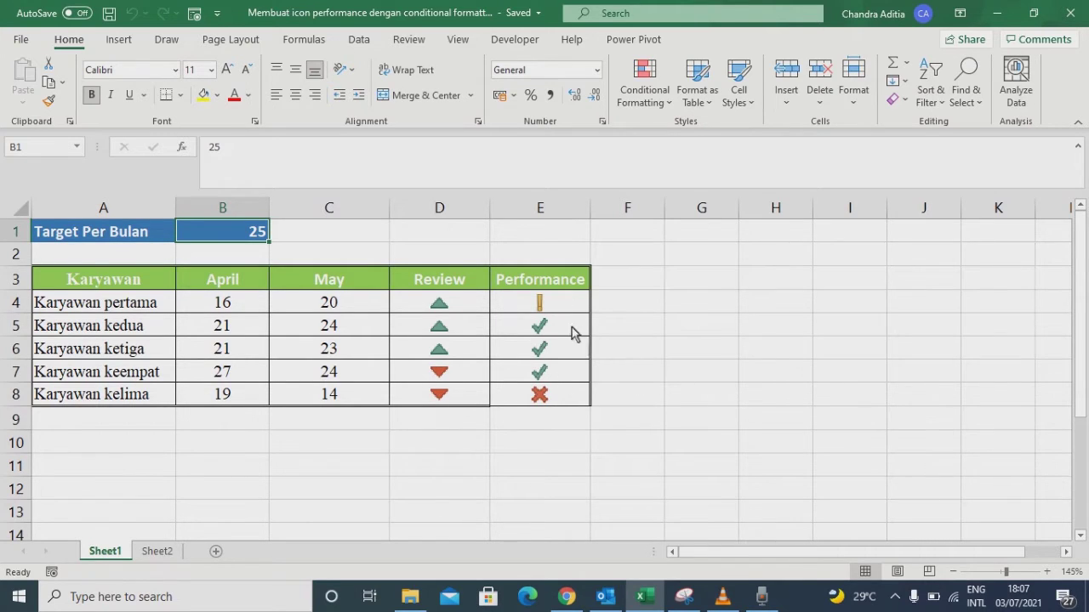
drag(564, 331, 608, 379)
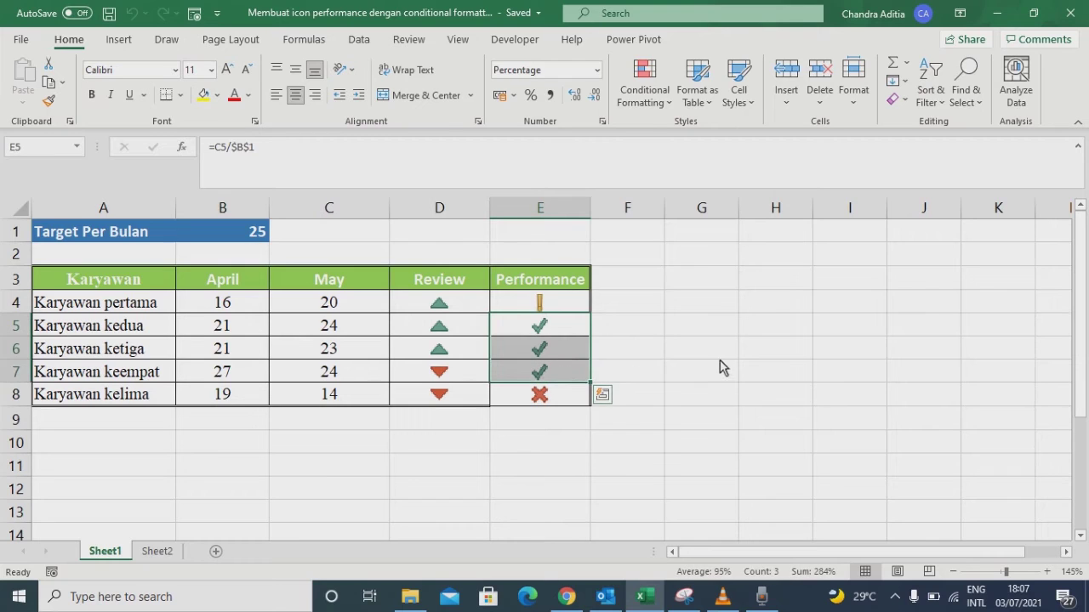
click(639, 311)
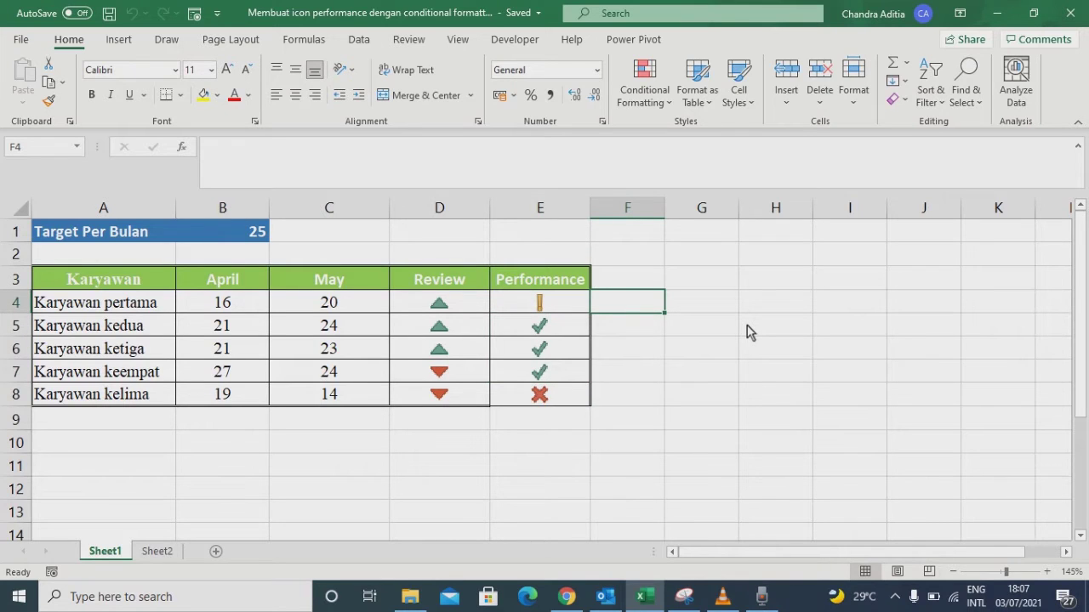
key(Down)
key(Down)
key(Down)
key(Down)
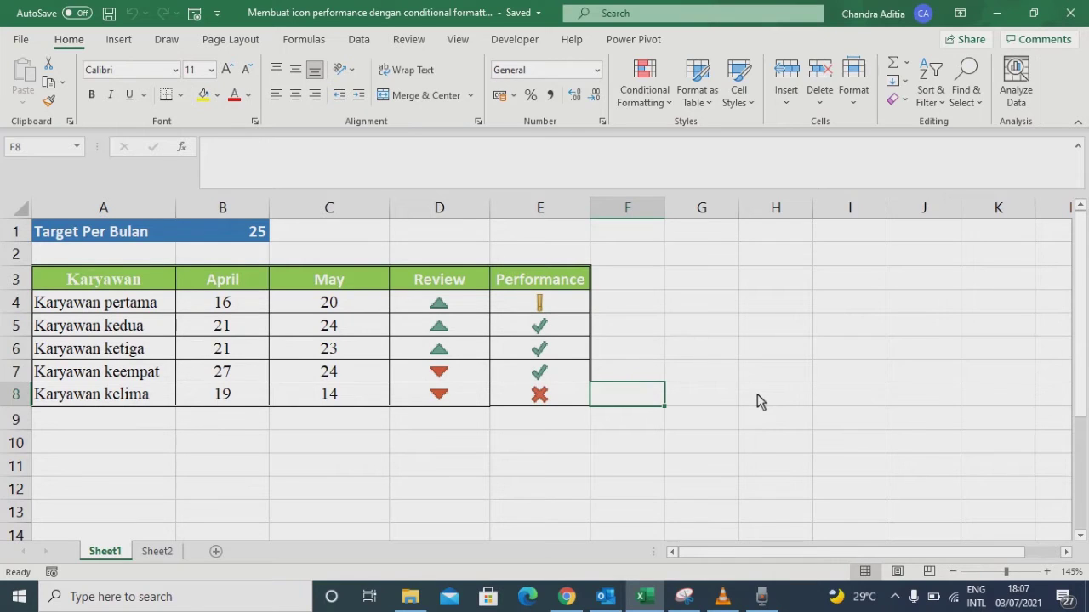
click(253, 237)
click(655, 398)
- Copy the target and the employee, April and May data in A1:C8 to a new sheet
drag(86, 238, 331, 394)
key(ctrl+c)
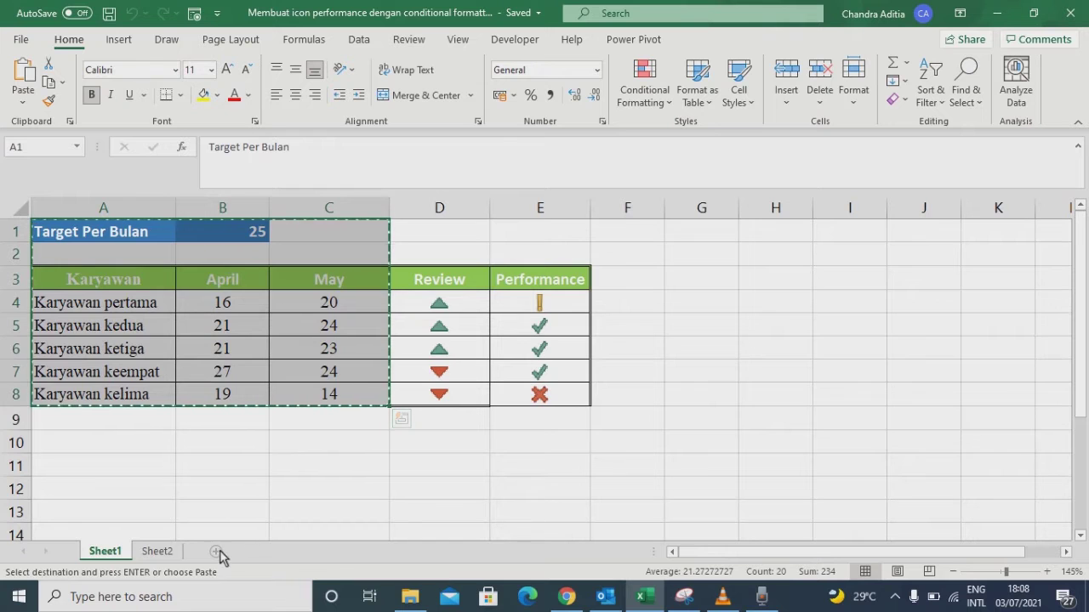
click(216, 551)
key(ctrl+v)
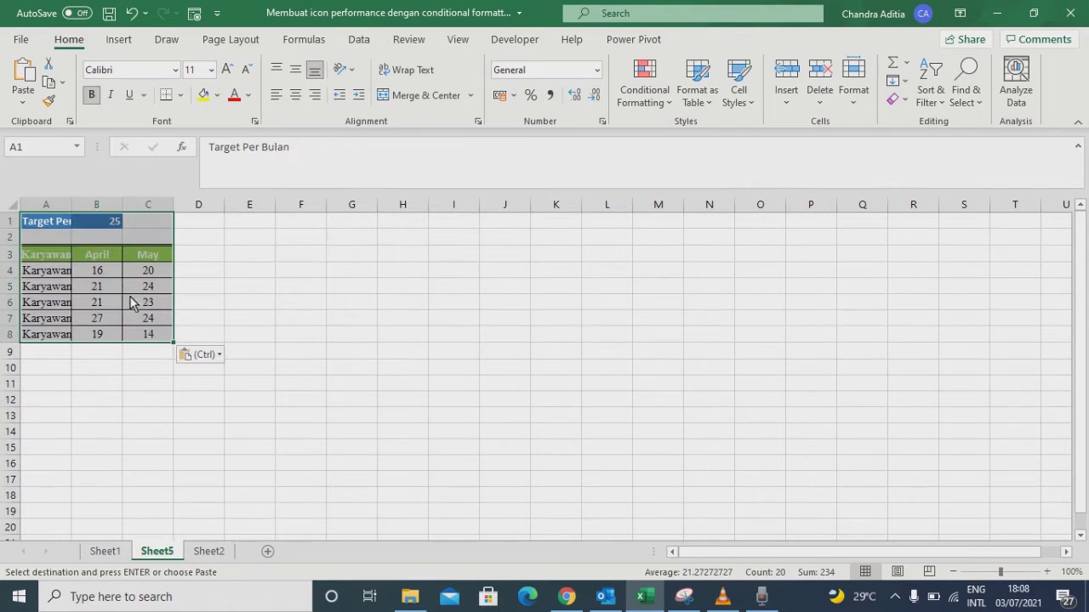
- Copy the Review and Performance headers from Sheet1 to D3:E3 of Sheet5
click(105, 552)
drag(432, 289, 516, 276)
key(ctrl+c)
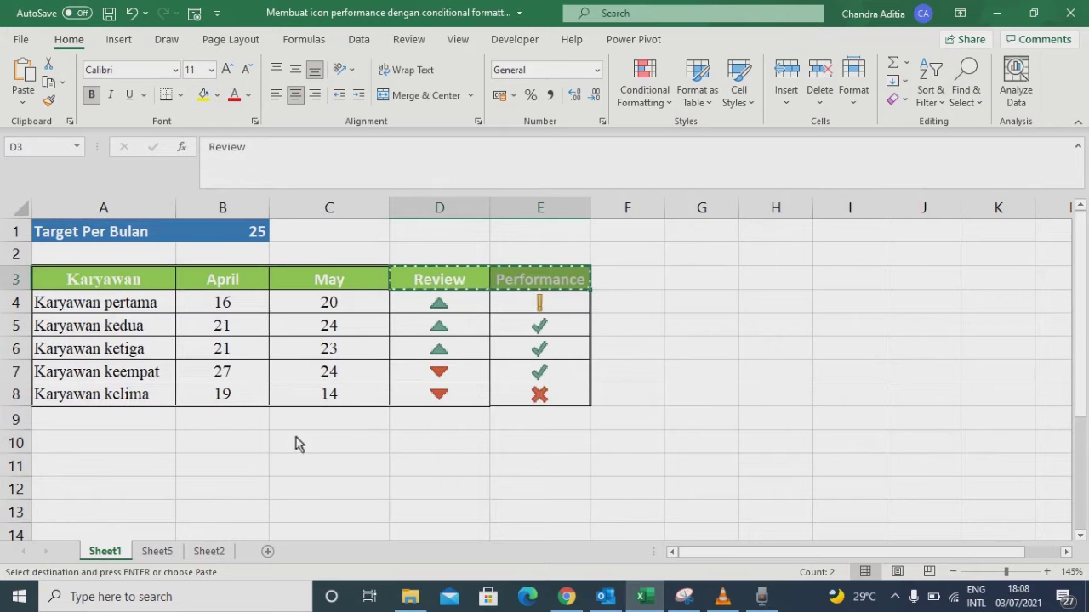
click(168, 553)
click(202, 256)
key(ctrl+v)
- Widen columns A, D and E on Sheet5 so the names and headers fit
drag(71, 205, 120, 205)
scroll(199, 338, up, 3)
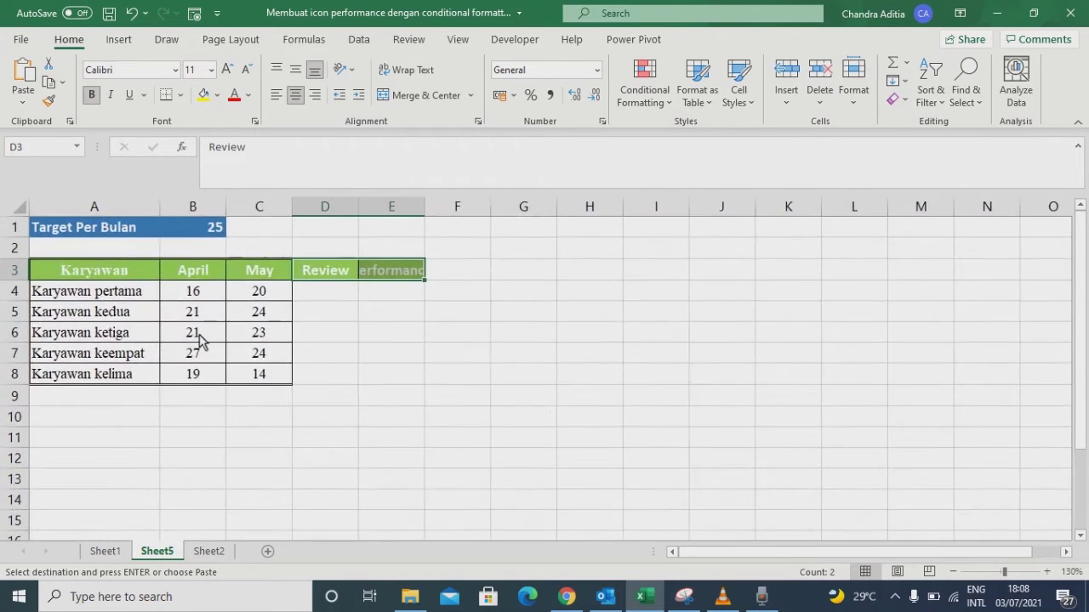
drag(401, 213, 436, 223)
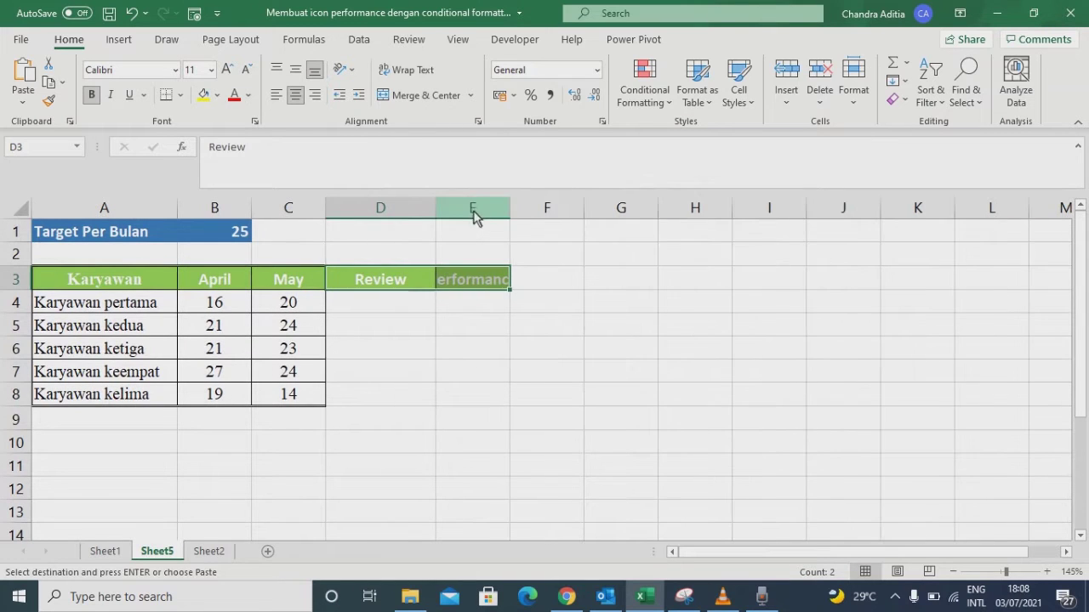
drag(511, 213, 563, 218)
- Calculate the Review column as May minus April with =C4-B4 in D4 and fill it down to D8
click(403, 307)
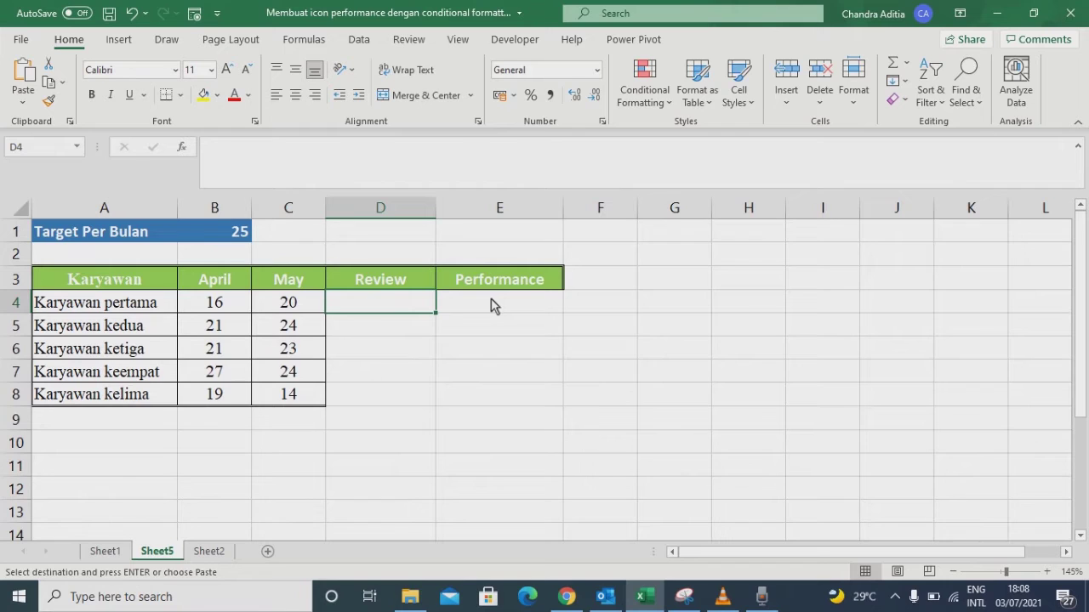
text(=)
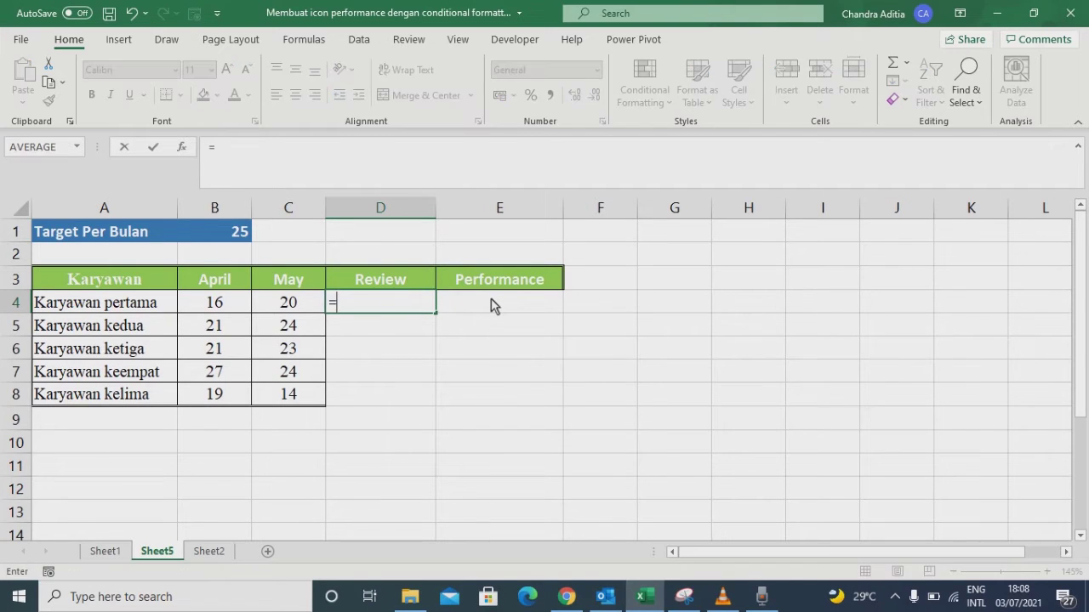
key(Left)
text(-)
key(Left)
key(Left)
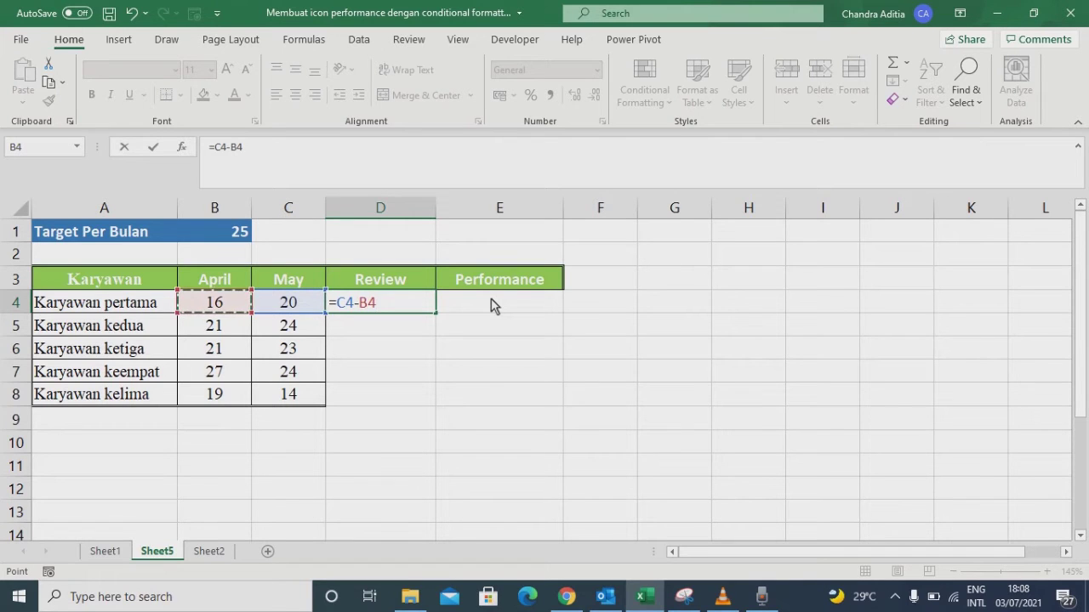
key(Return)
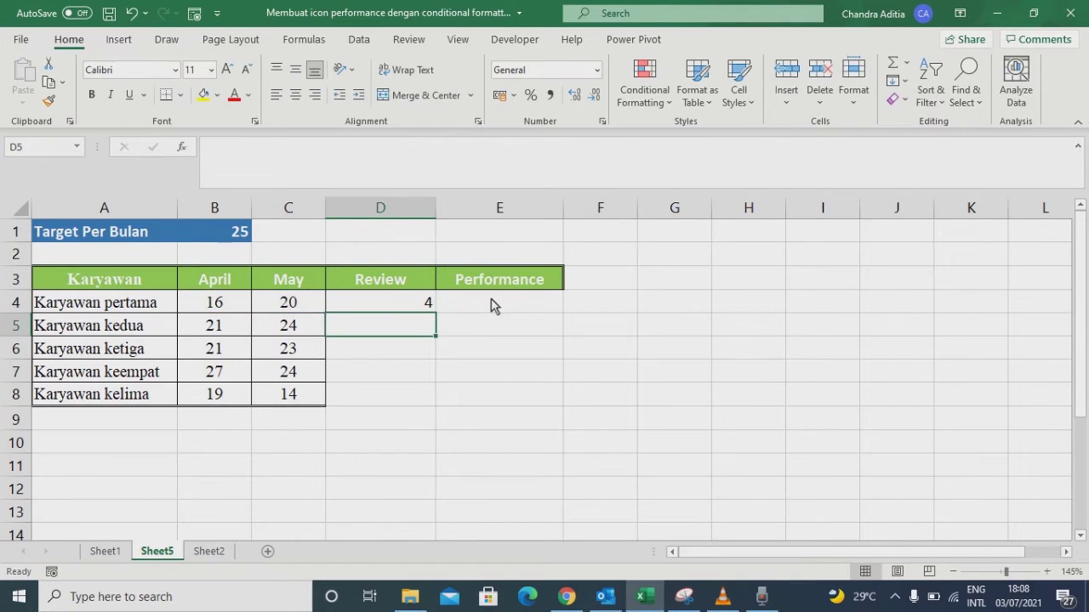
click(402, 309)
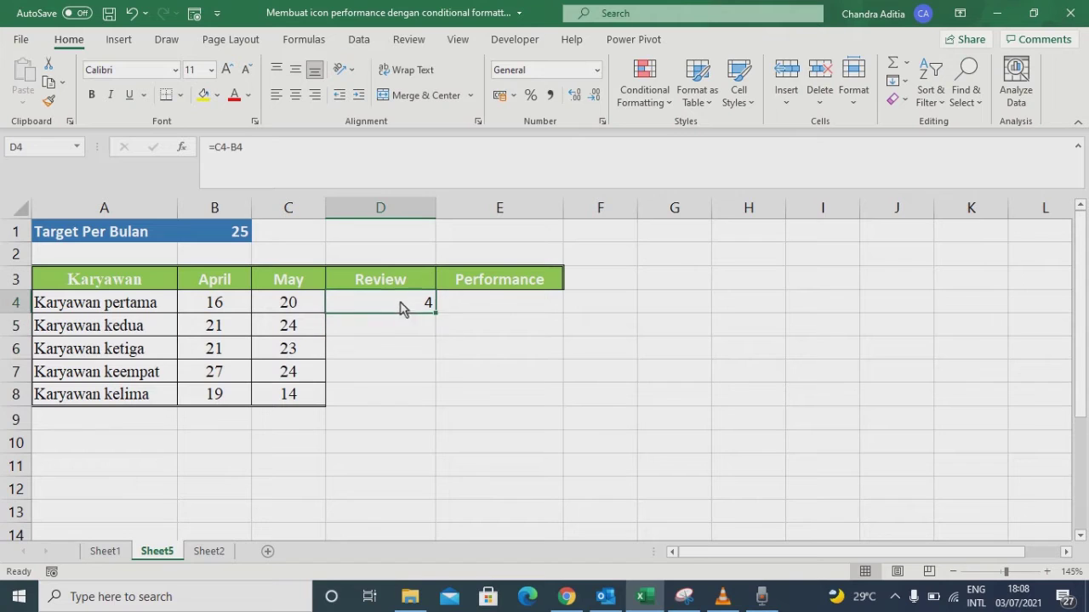
drag(435, 313, 430, 406)
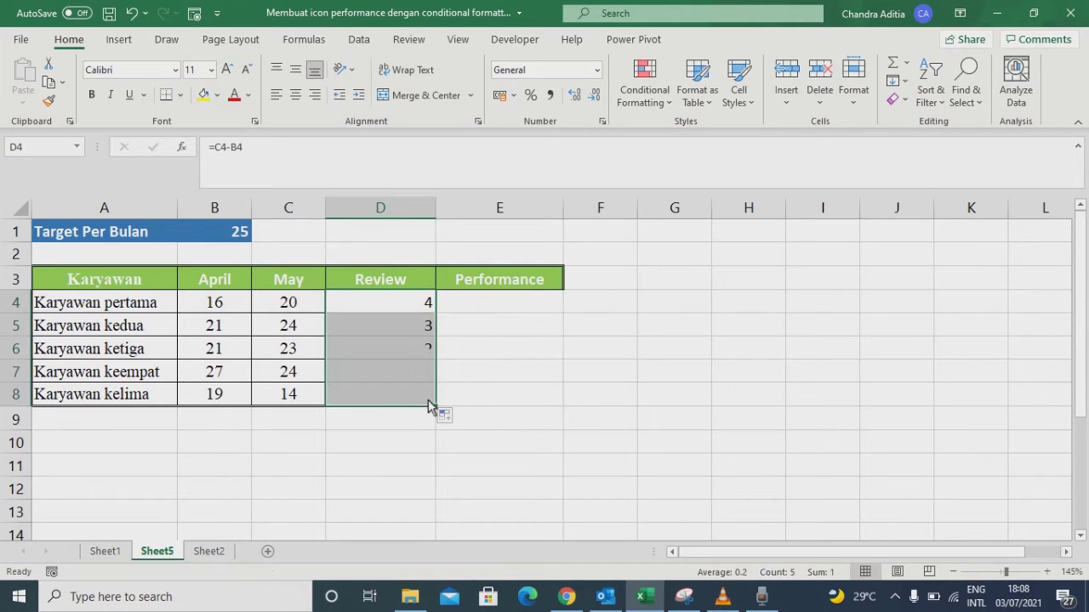
- Examine the positive and negative Review differences on Sheet5 and compare them with the Review icons on Sheet1
click(609, 354)
drag(129, 304, 381, 357)
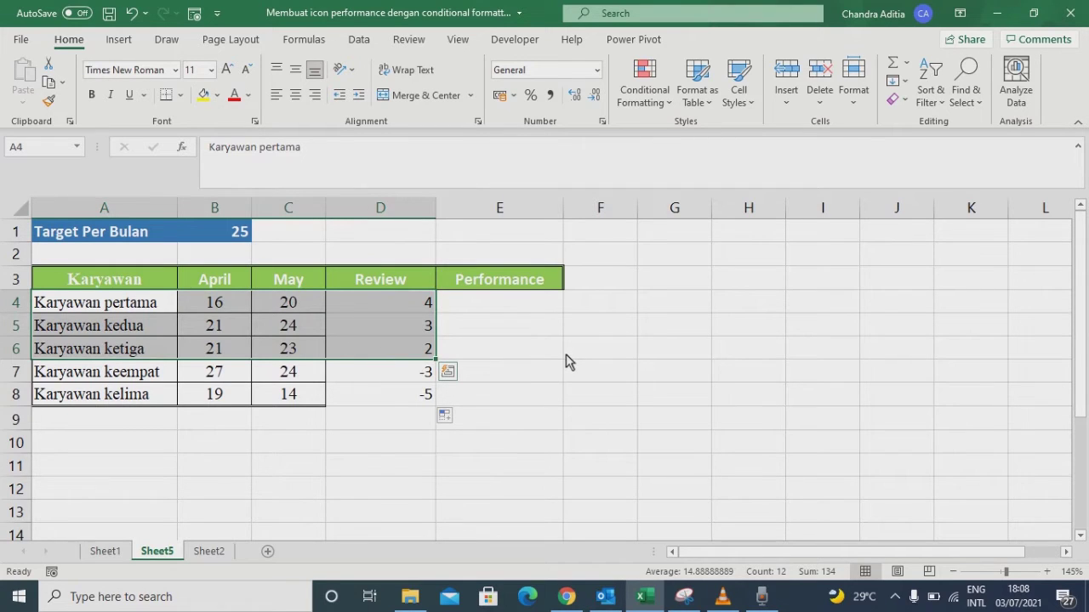
drag(139, 379, 425, 398)
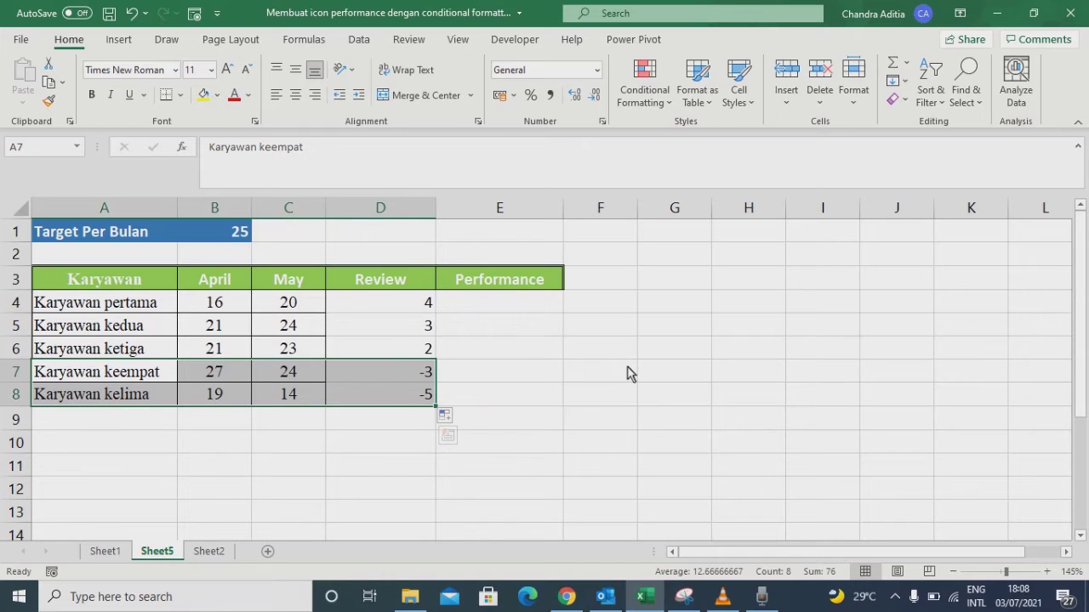
click(587, 374)
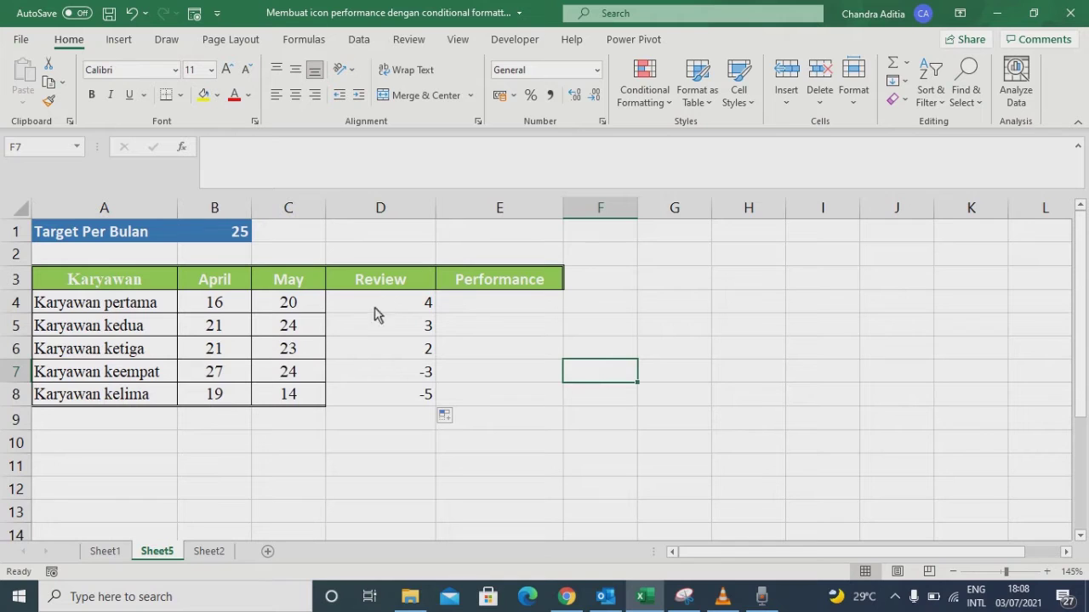
click(105, 552)
drag(452, 312, 448, 394)
click(156, 552)
- Start a new icon set conditional formatting rule for D4:D8 with the red triangle, yellow dash and green triangle style
drag(406, 302, 417, 402)
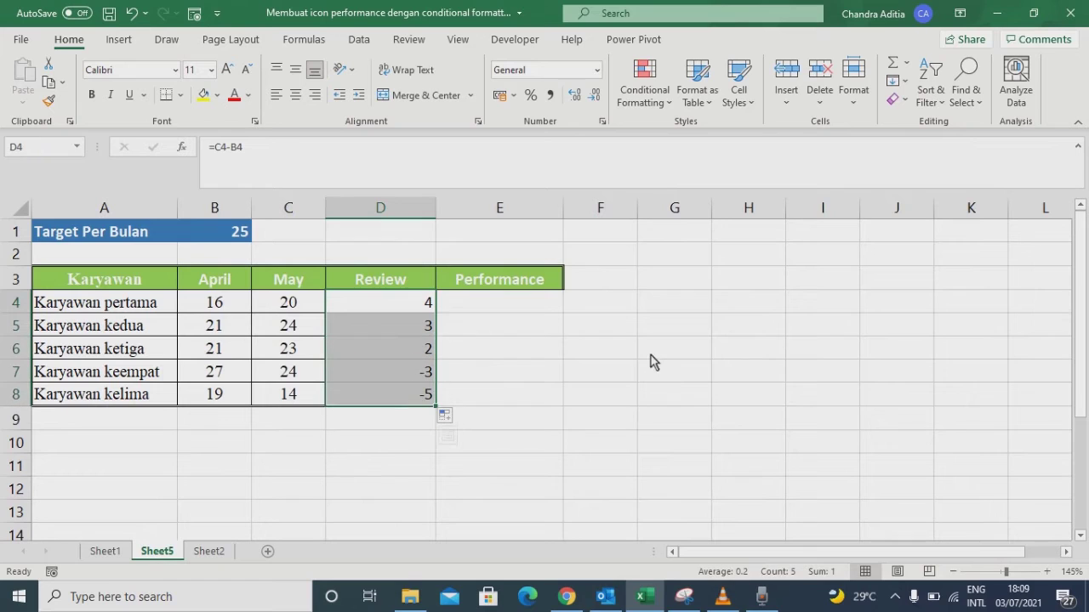
click(663, 103)
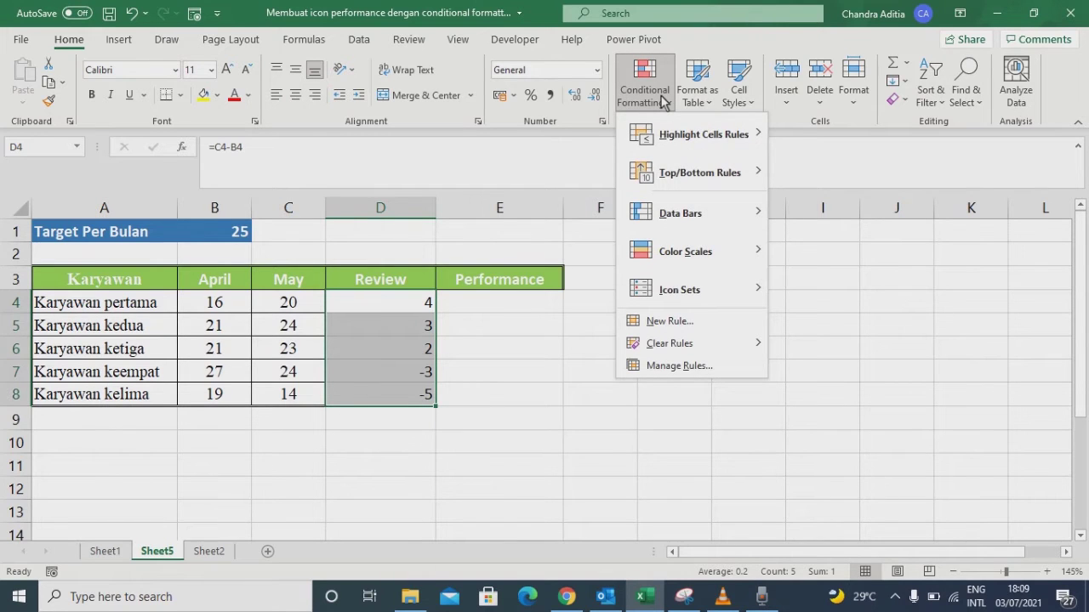
mouse_move(706, 290)
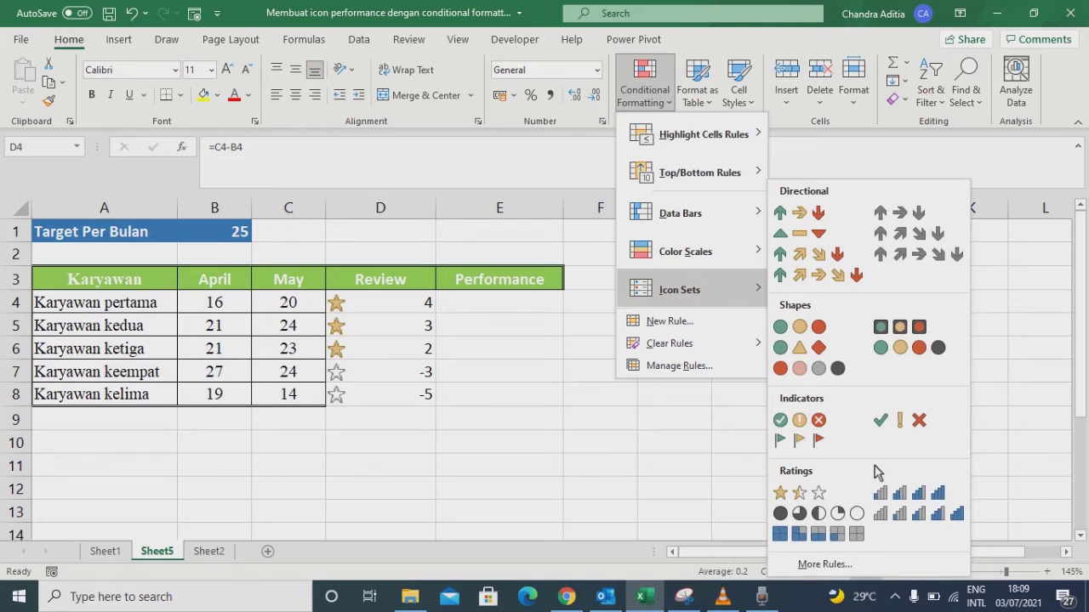
click(857, 565)
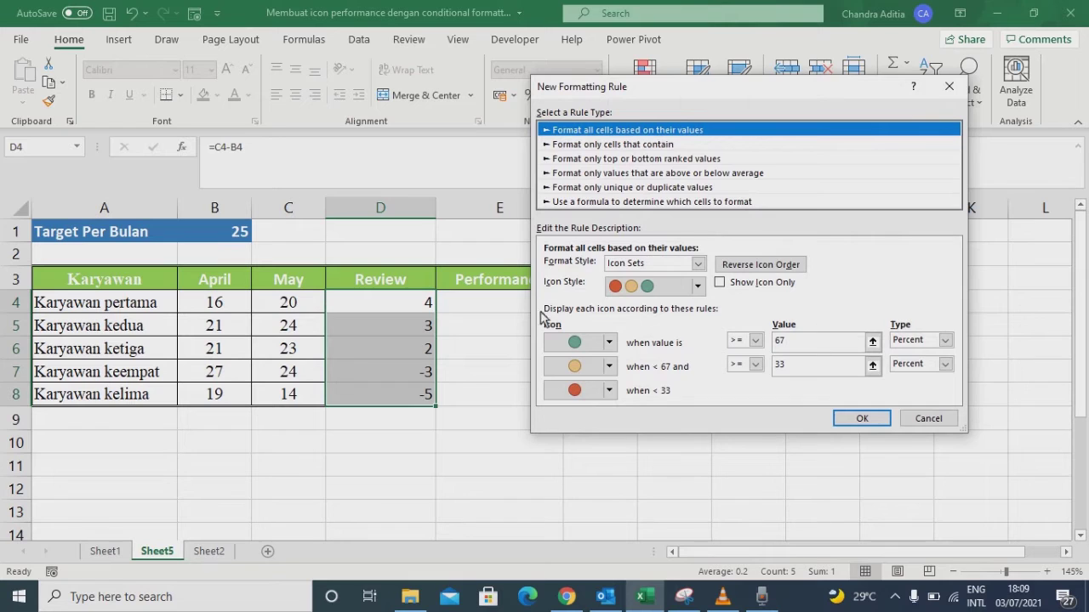
click(698, 288)
drag(702, 341, 703, 357)
click(632, 372)
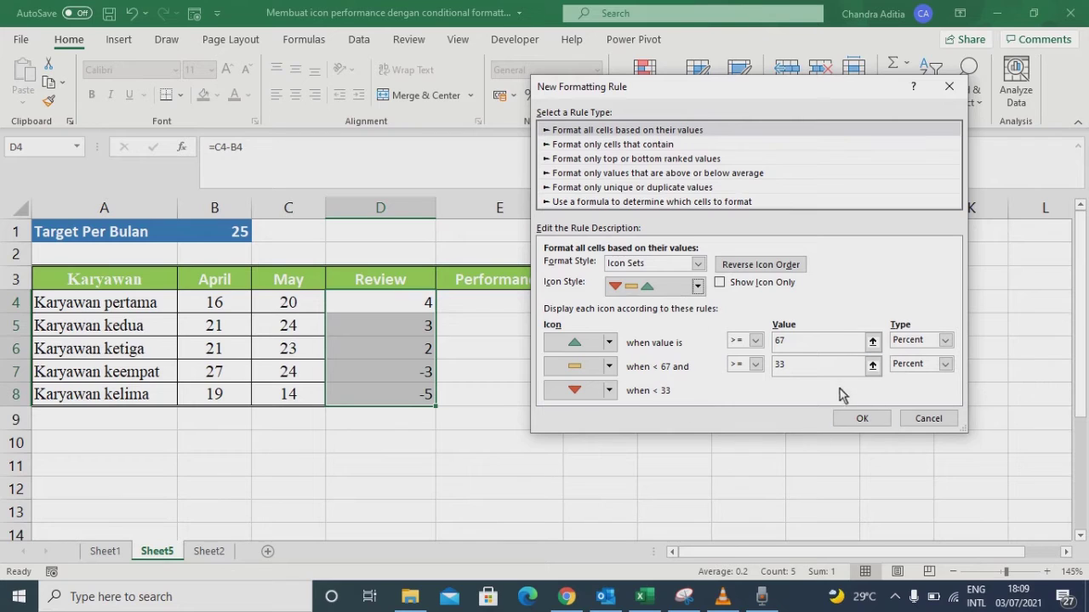
- Set the yellow dash icon's threshold to type Number with value 0
click(917, 366)
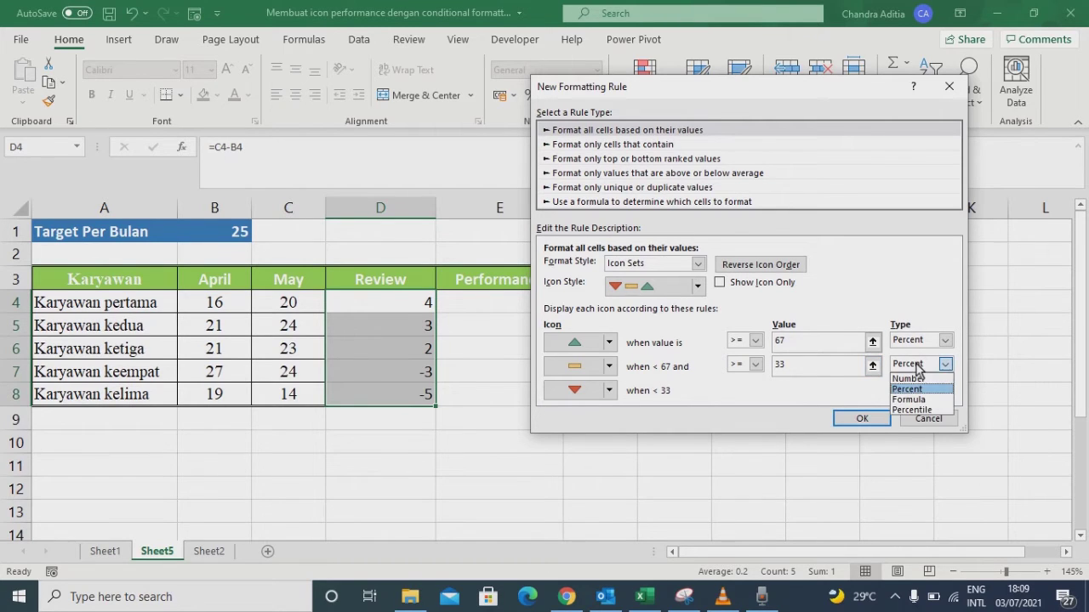
click(910, 379)
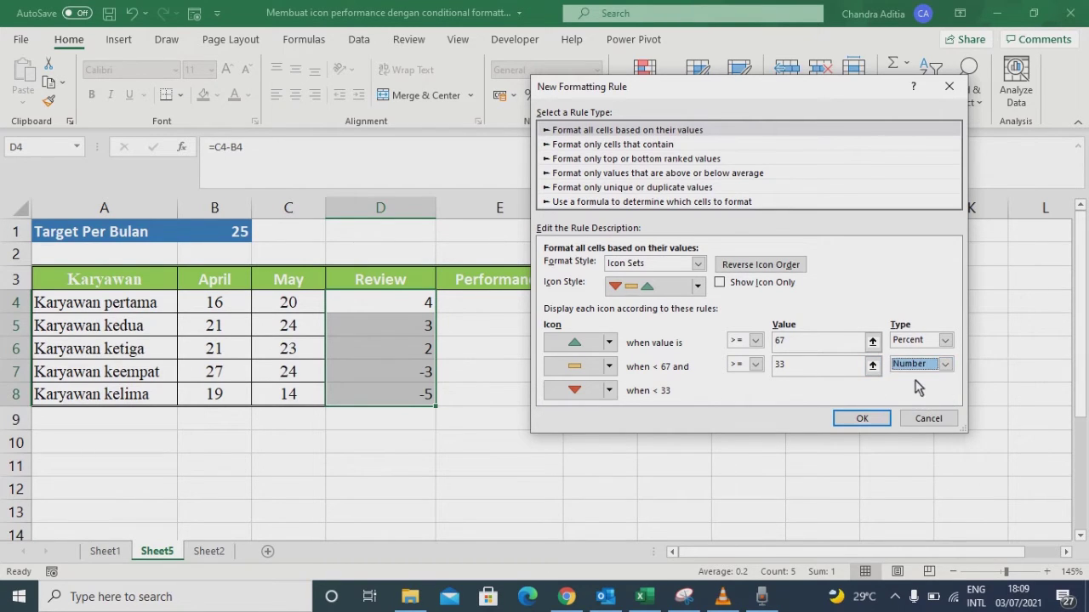
click(801, 372)
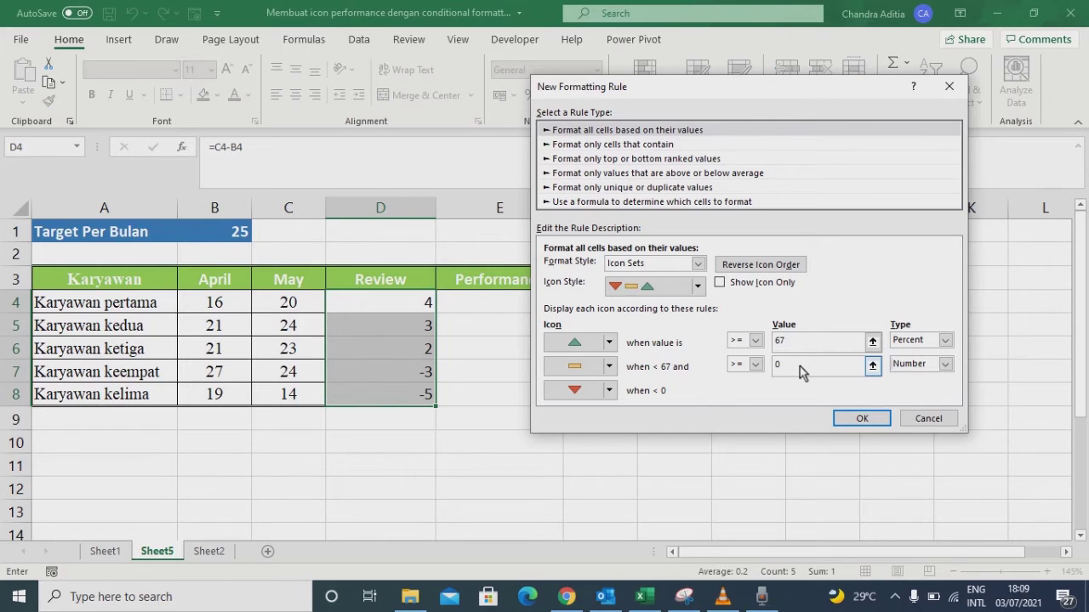
- Set the green triangle icon's threshold to type Number with value 0 and apply the rule to the Review cells
click(928, 341)
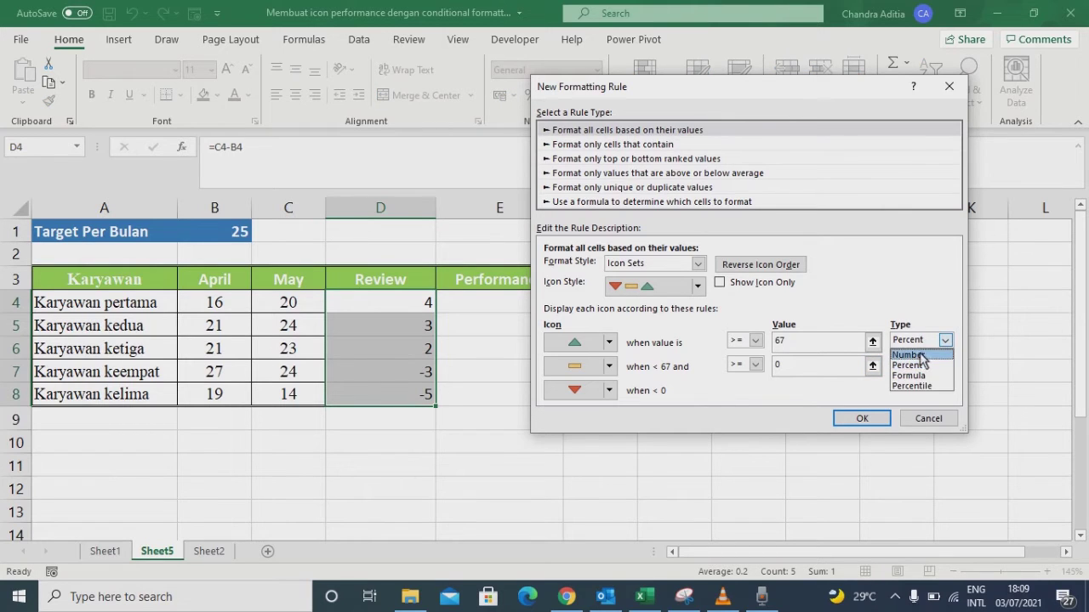
click(921, 356)
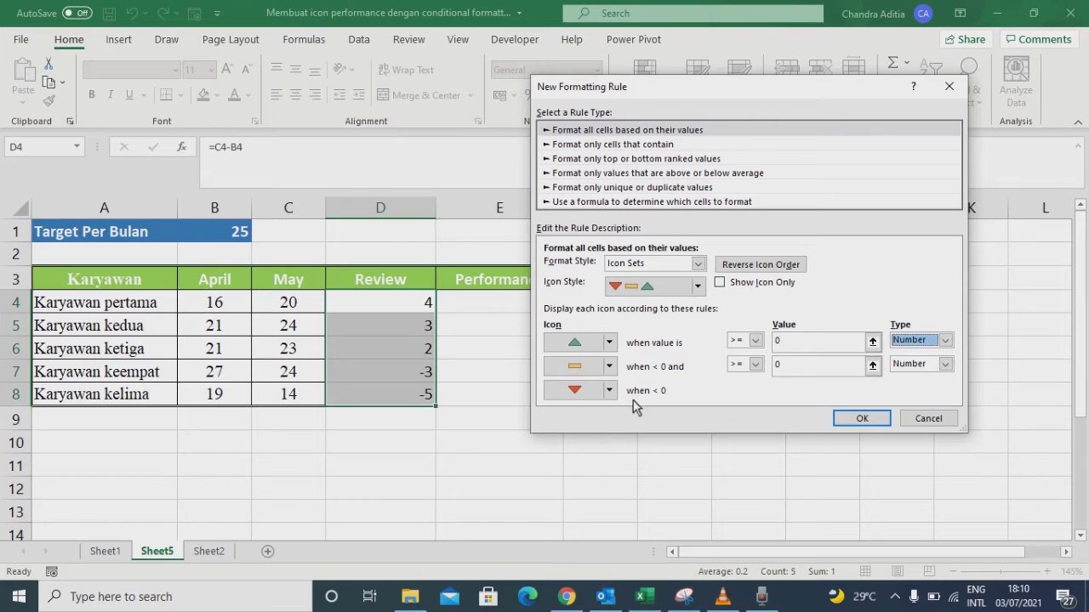
click(864, 419)
click(625, 465)
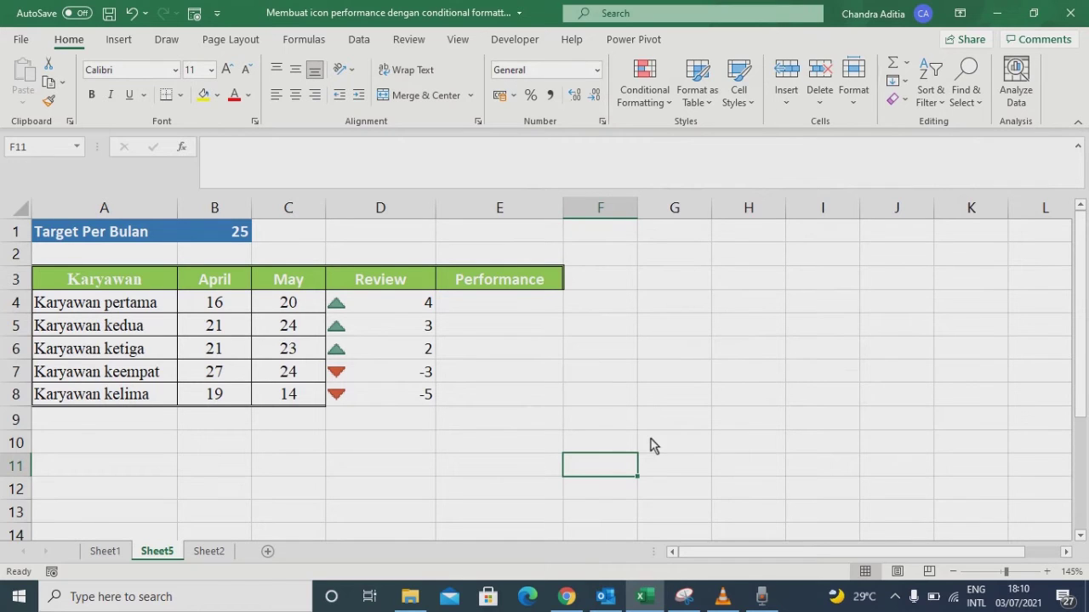
- Test the Review icon by changing the May figure of Karyawan kelima in C8 to 20, and undo the change
click(274, 399)
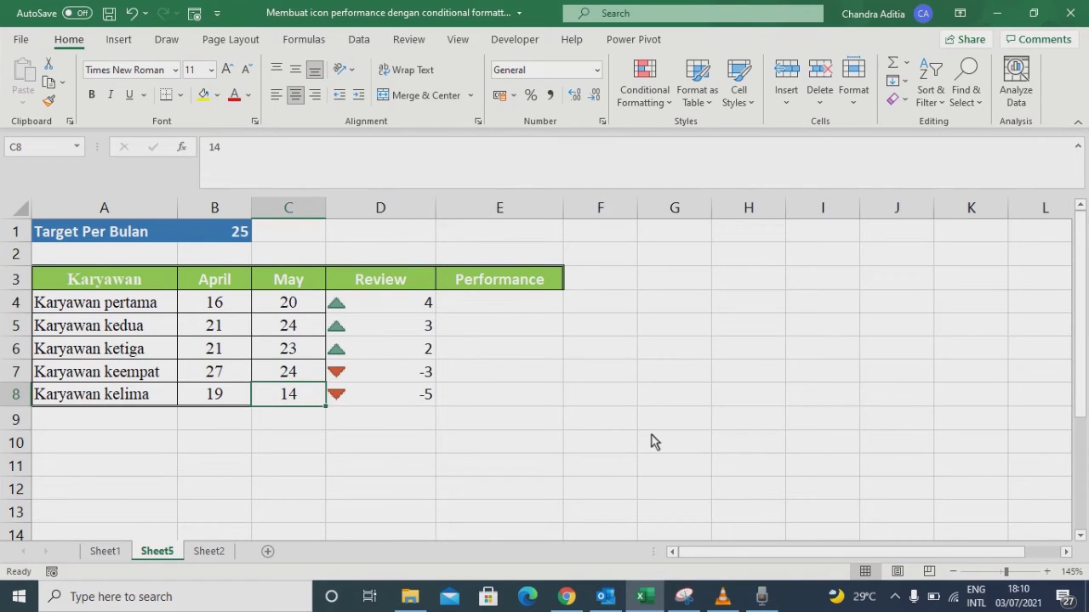
text(20)
key(Return)
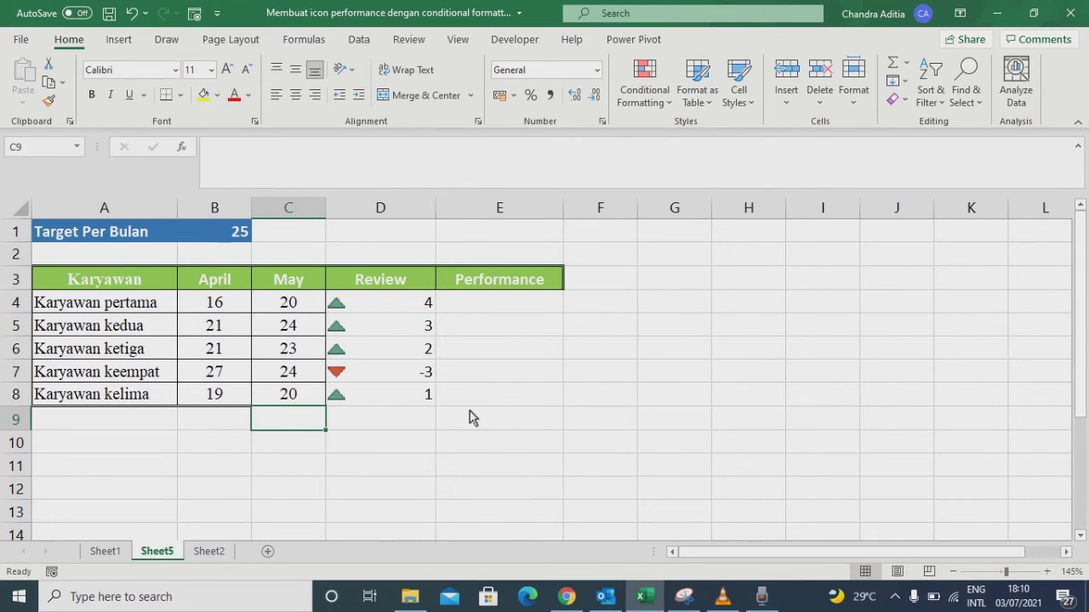
key(ctrl+z)
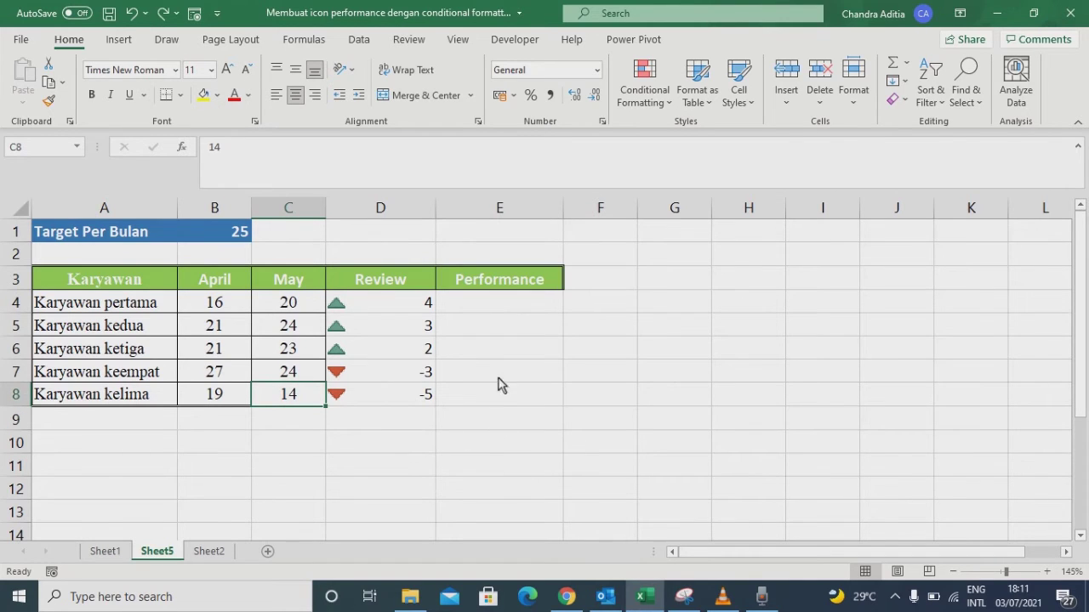
- Enter =C4/$B$1 in E4 to calculate the first employee's Performance as May divided by the fixed monthly target
click(510, 308)
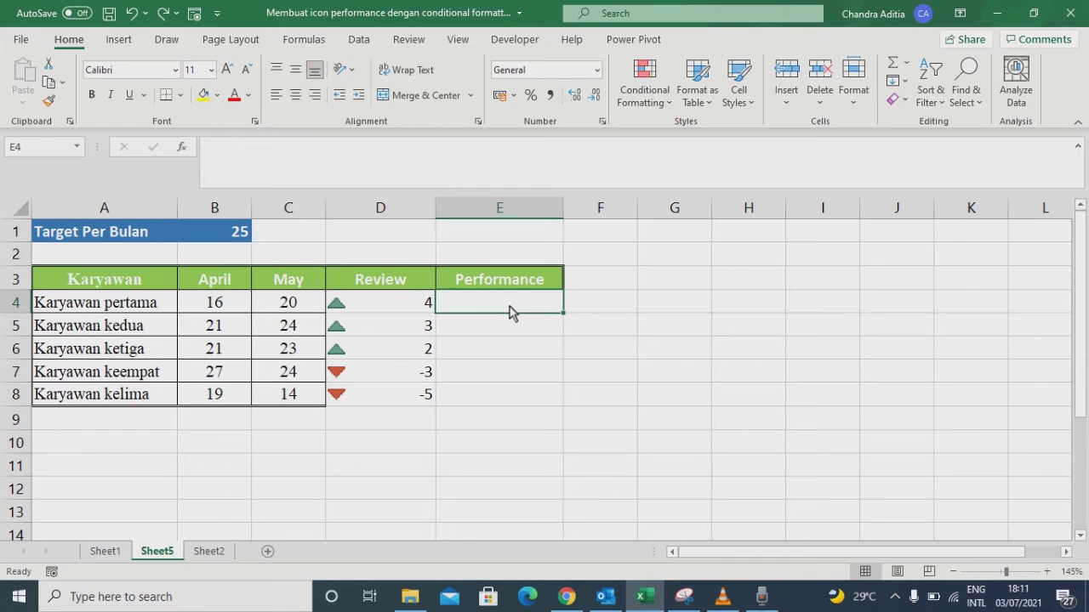
text(=)
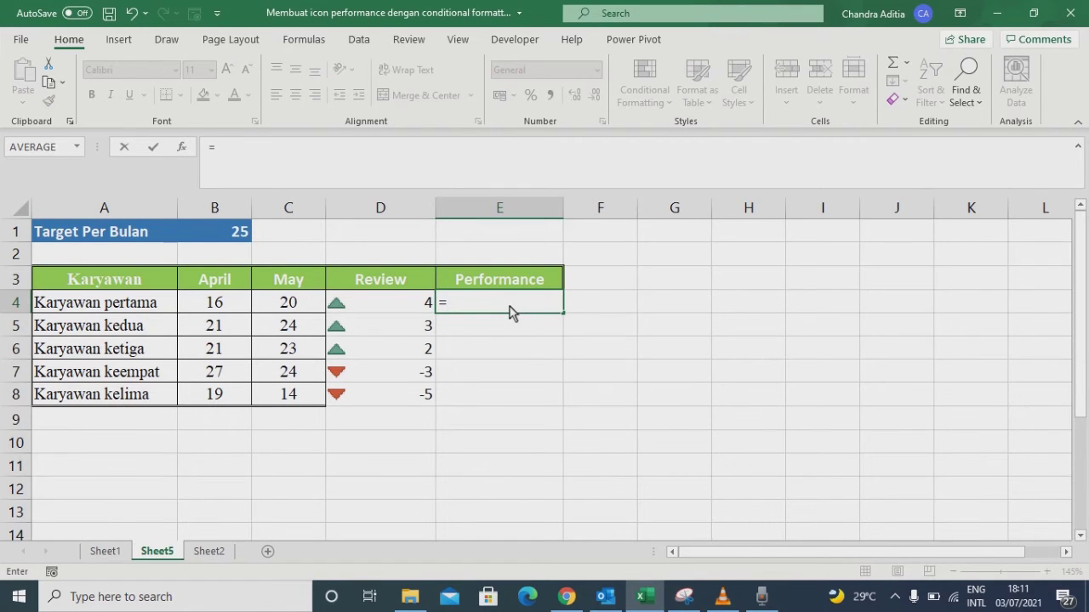
key(Left)
key(Left)
text(/)
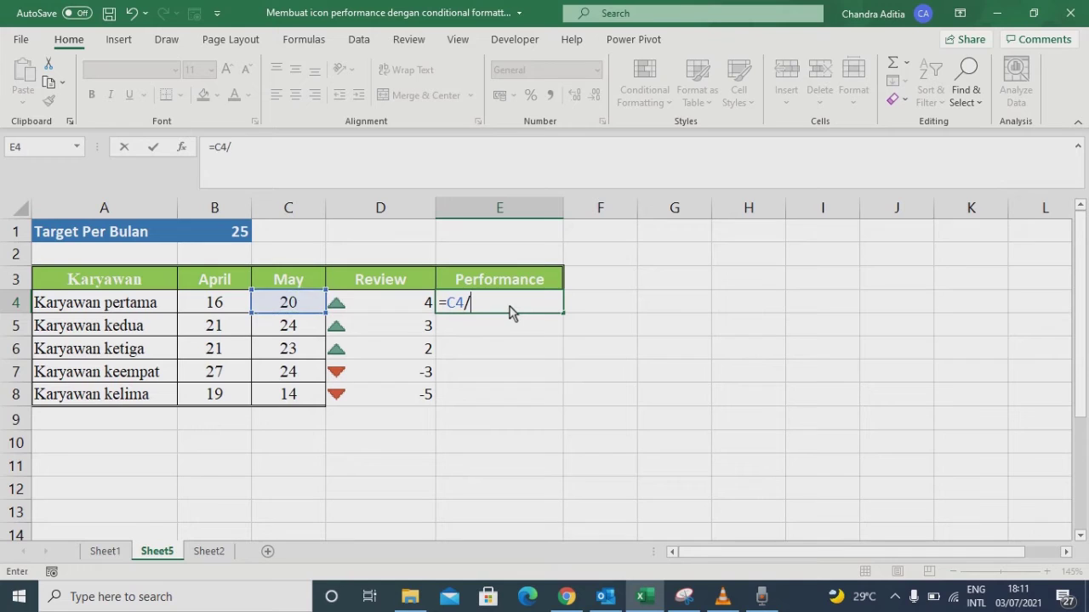
click(228, 238)
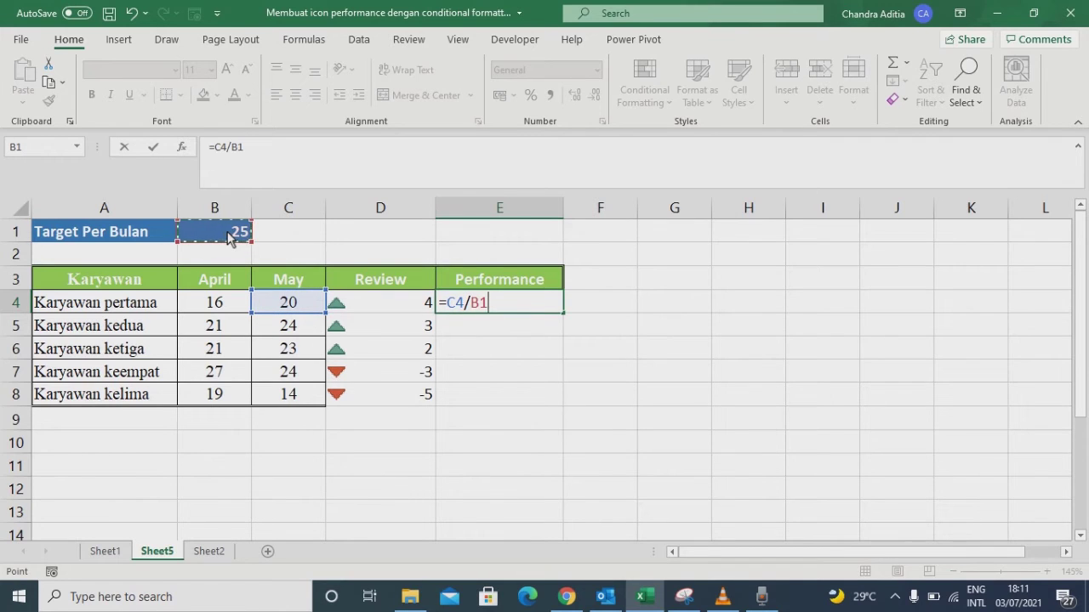
key(F4)
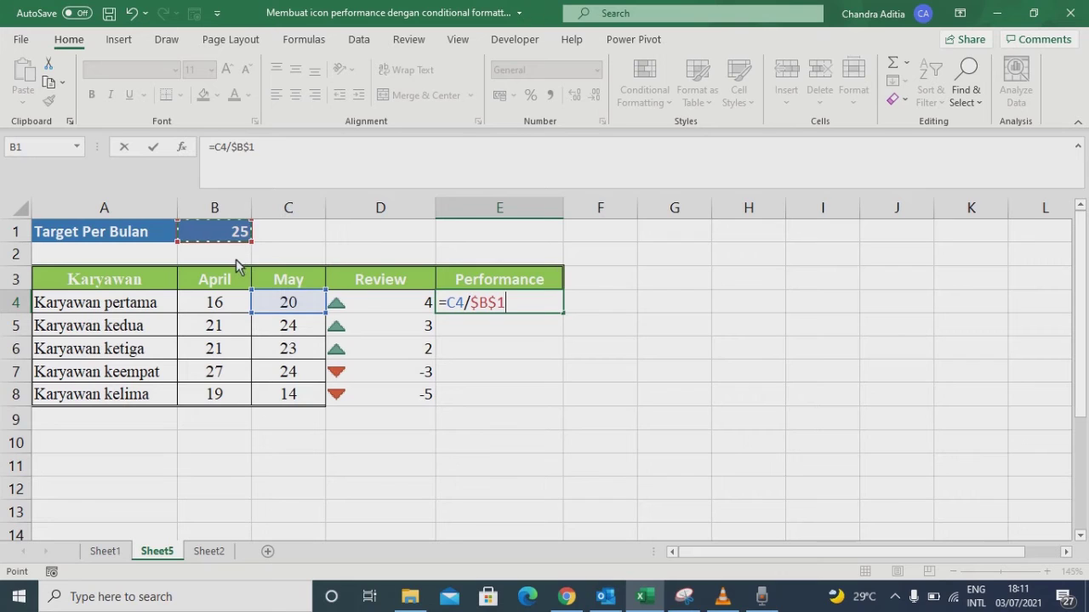
key(Return)
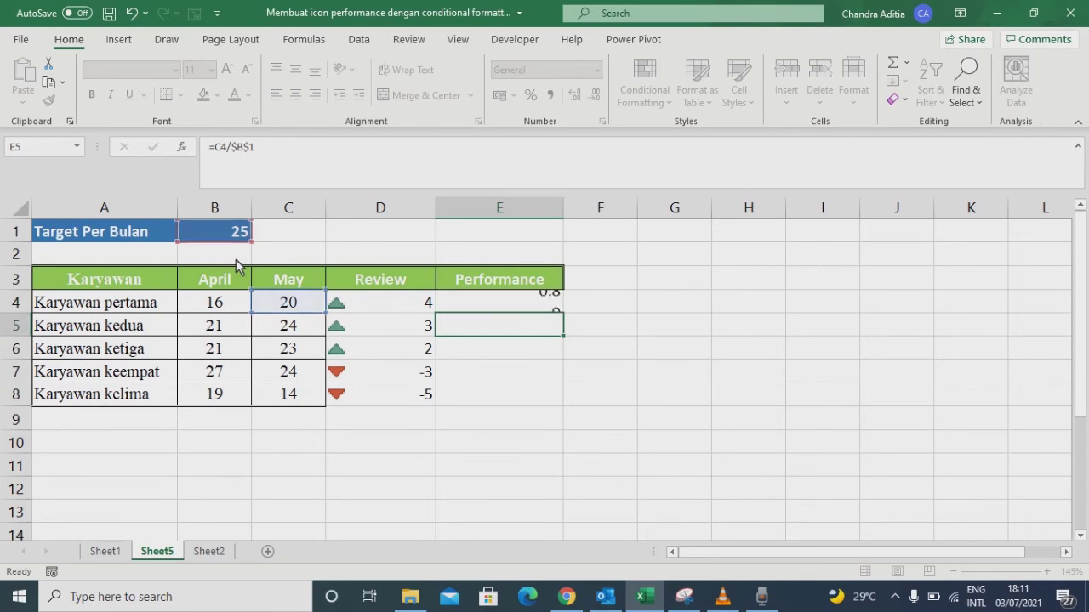
- Fill the Performance formula from E4 down to E8 and format the range as percentages
key(Up)
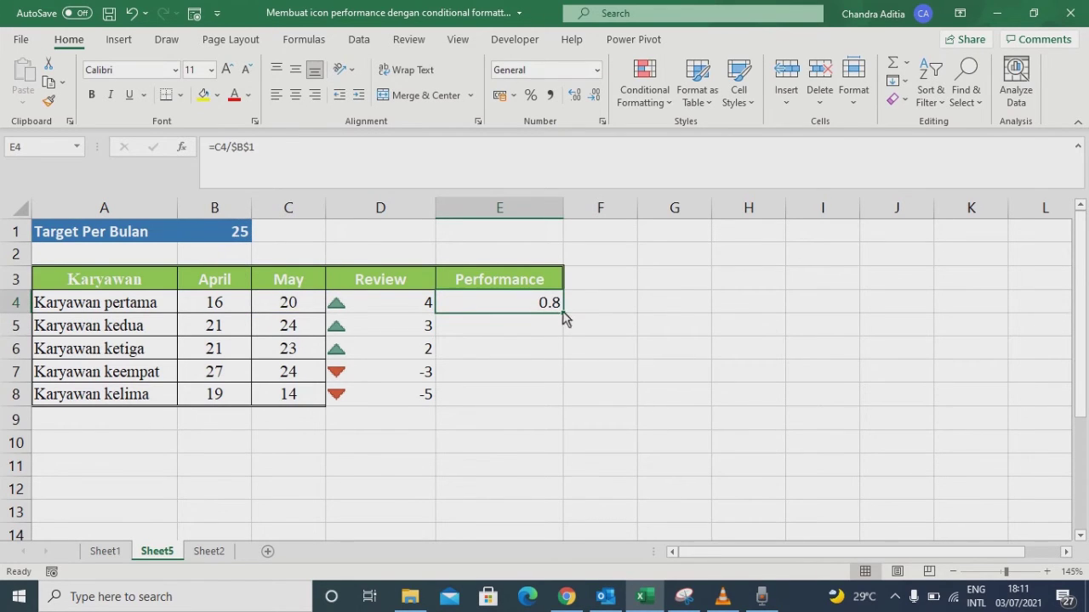
drag(561, 313, 550, 414)
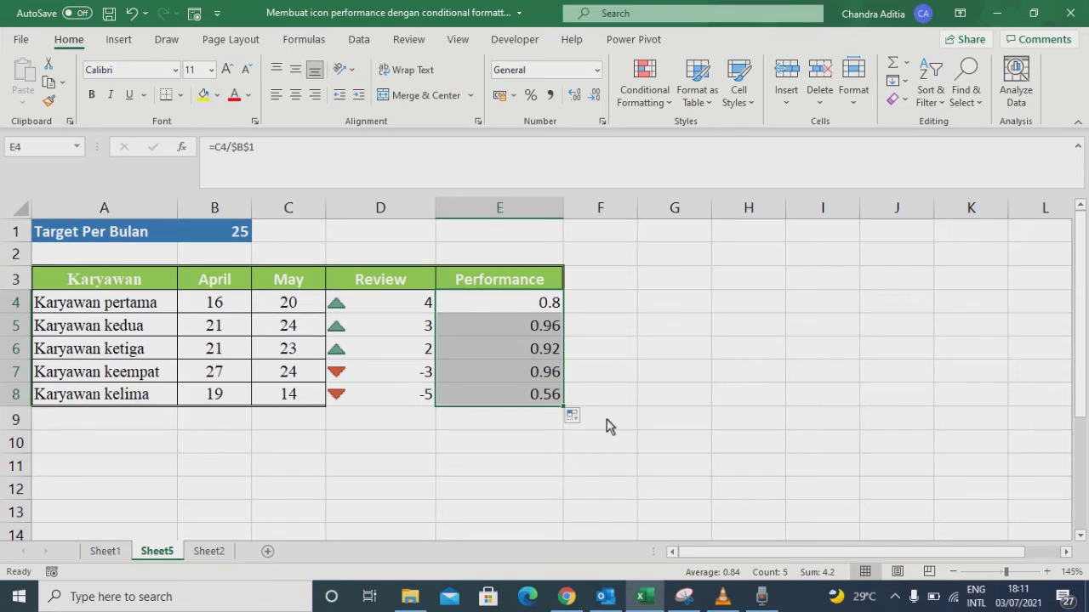
click(530, 96)
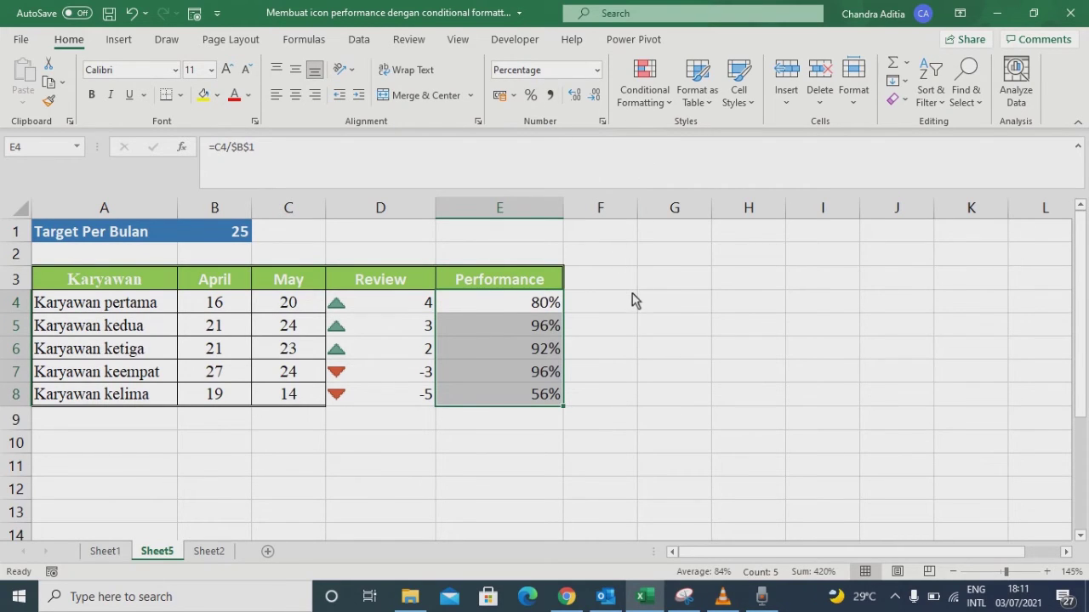
click(624, 339)
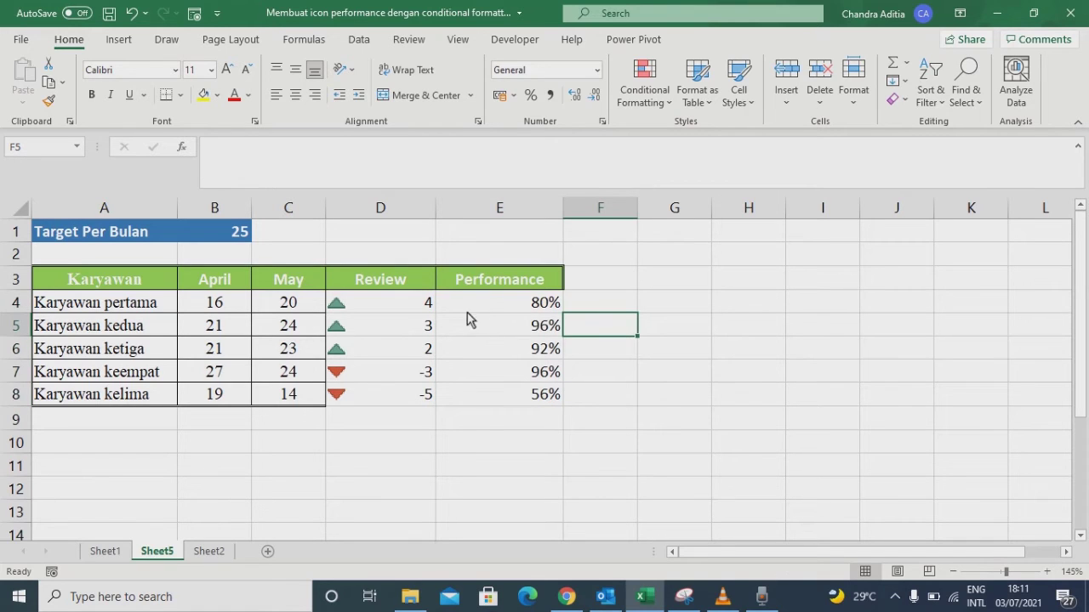
- Start a new icon set conditional formatting rule for E4:E8 with the red cross, yellow exclamation mark and green check mark style
drag(504, 306, 505, 398)
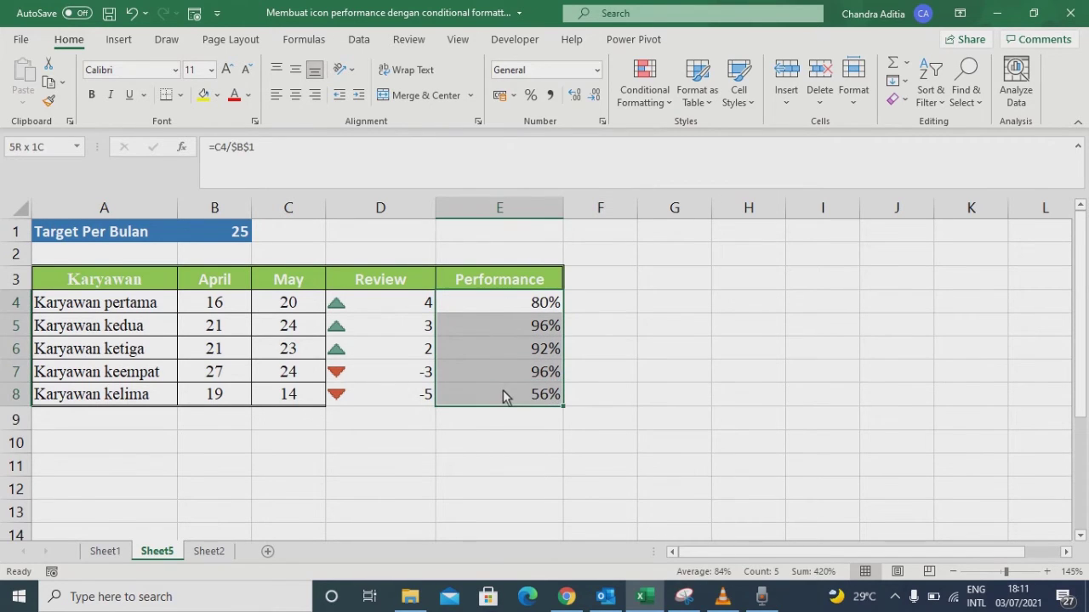
click(664, 104)
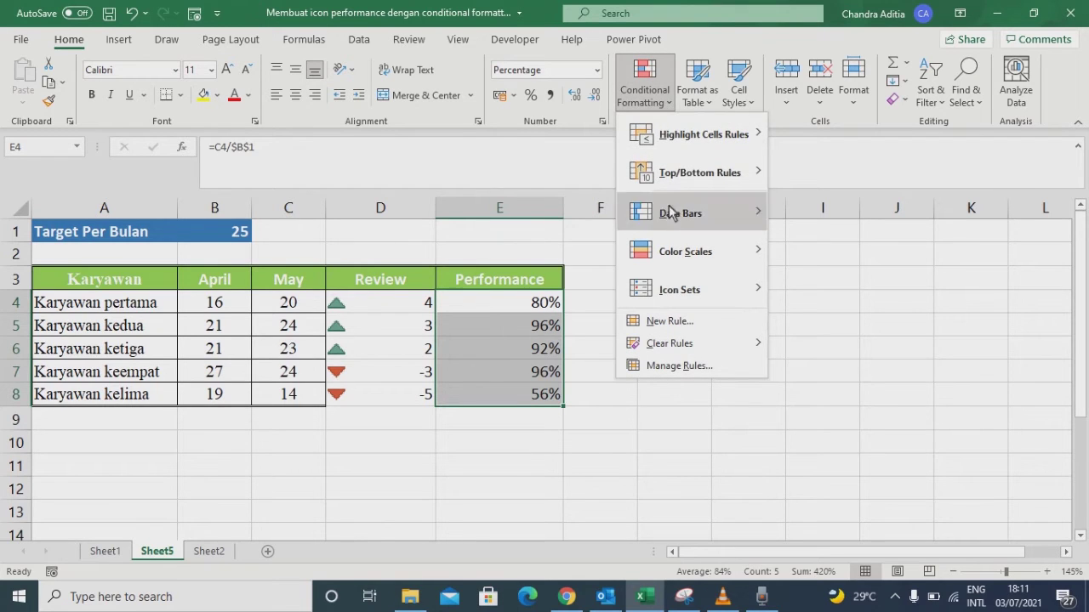
mouse_move(682, 294)
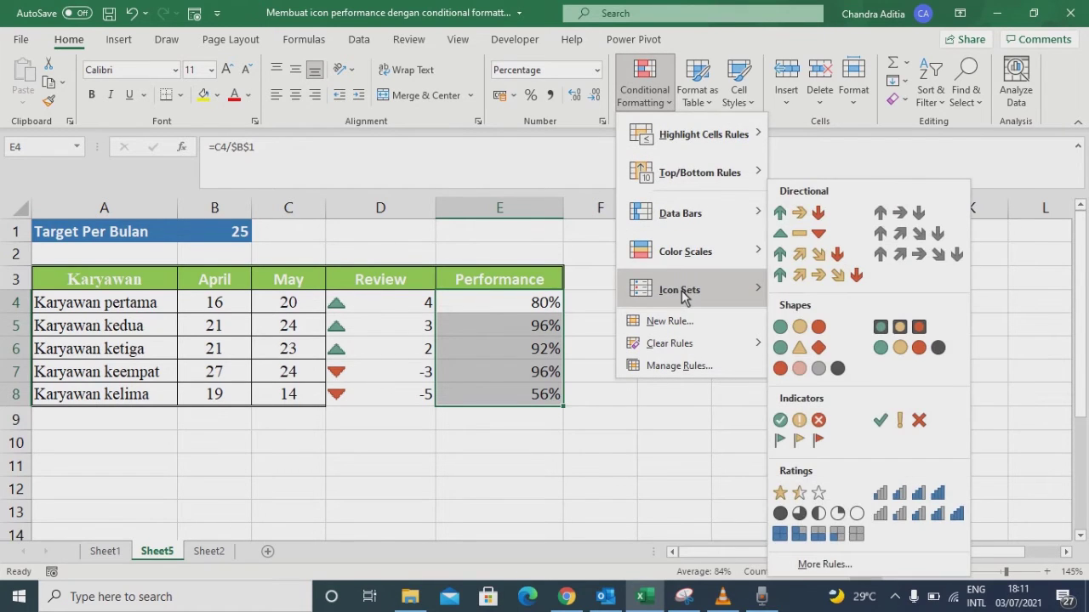
click(832, 566)
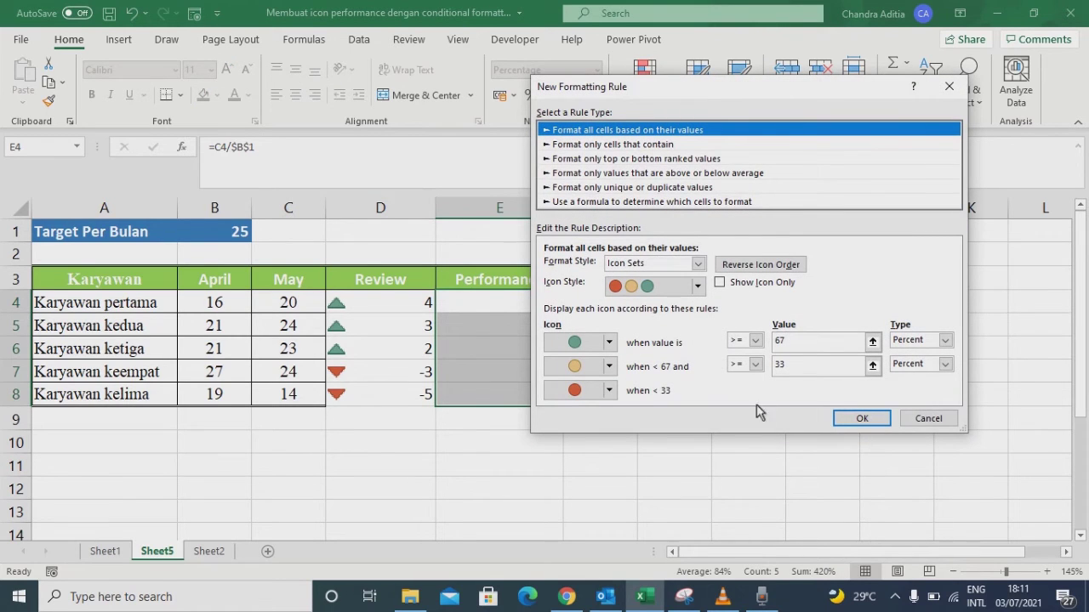
click(698, 286)
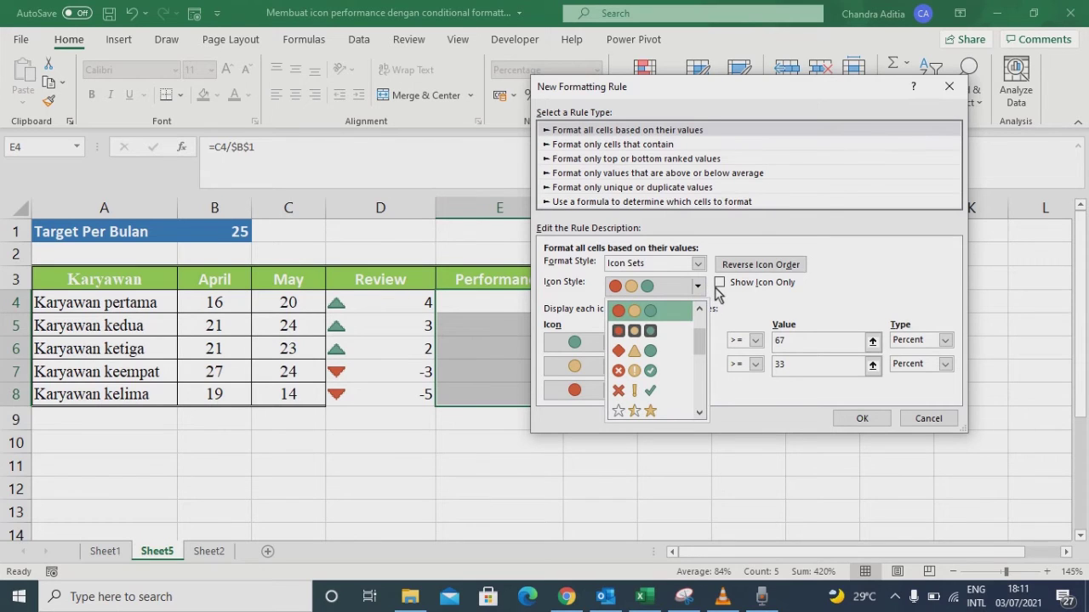
click(651, 394)
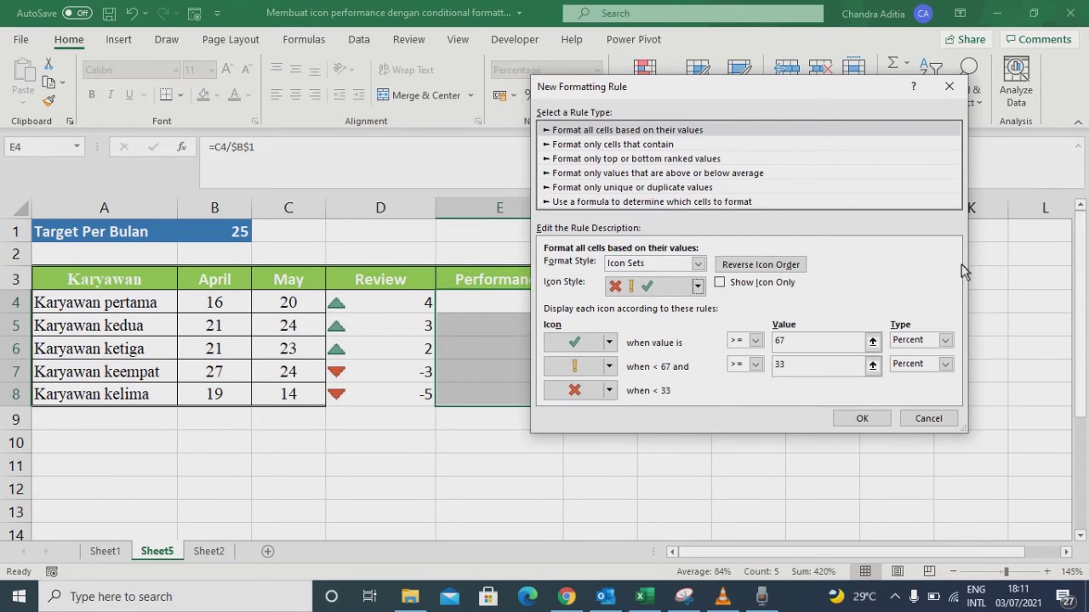
- Set the yellow exclamation icon's threshold to type Number with value 0.3
click(945, 365)
click(909, 377)
click(804, 370)
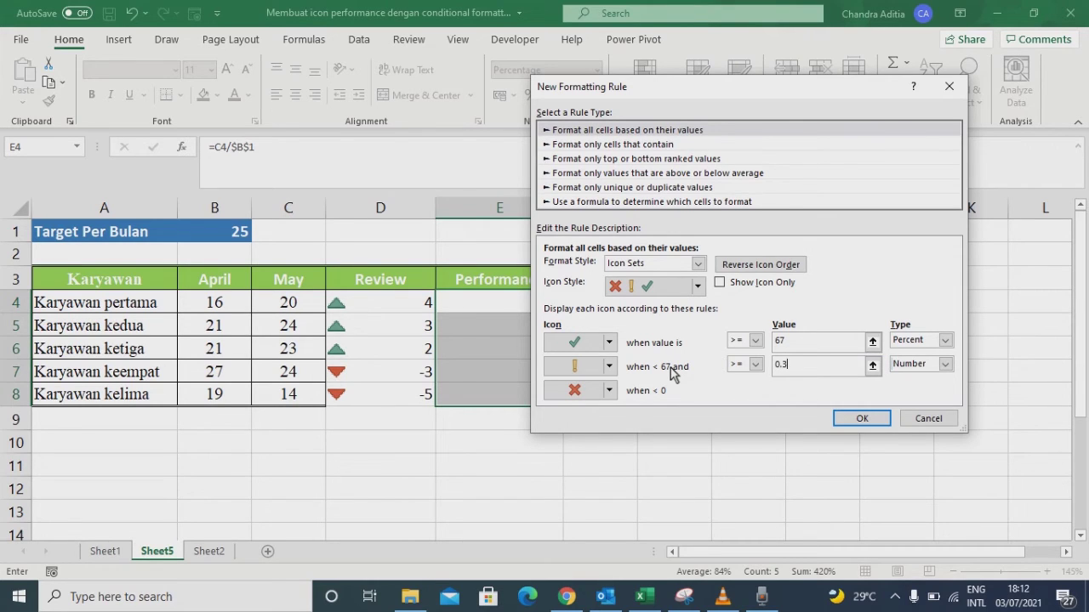
click(577, 392)
- Set the green check mark's threshold to type Number with value 0.8 and apply the rule to the Performance cells
click(944, 339)
click(908, 352)
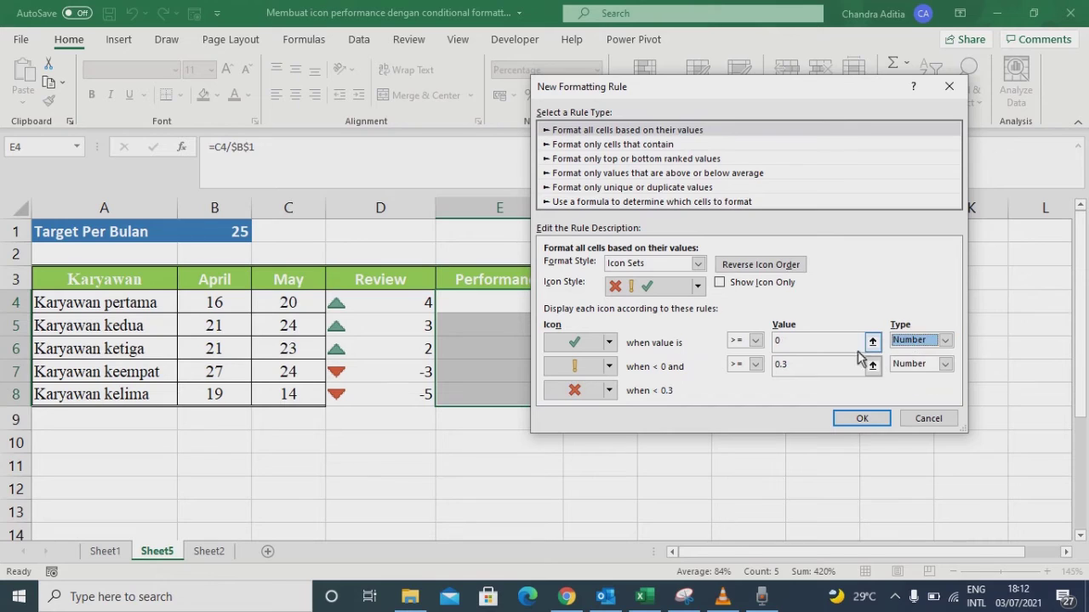
click(818, 343)
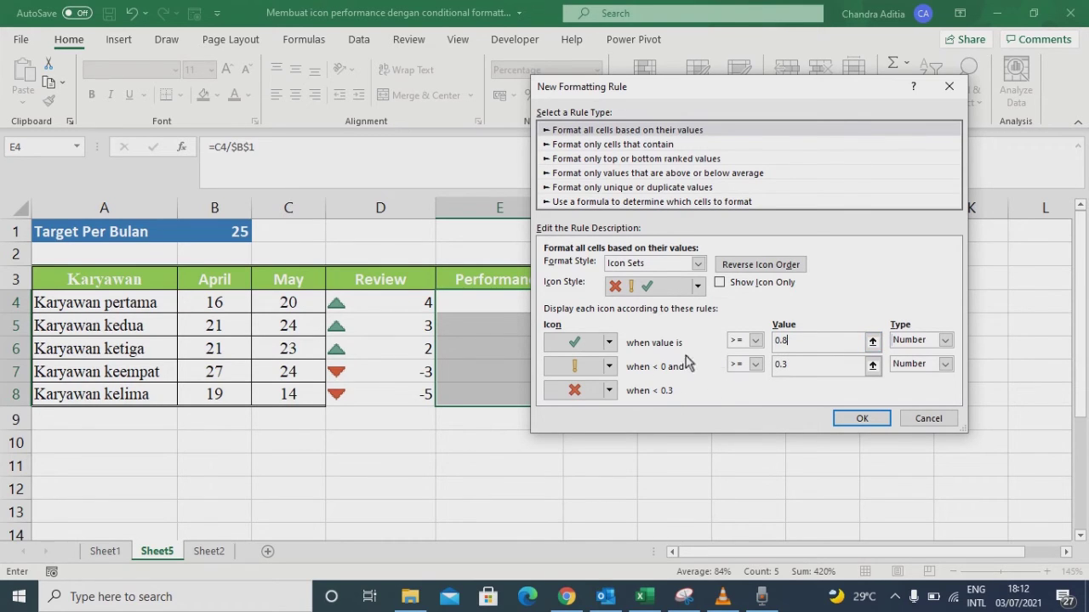
click(858, 420)
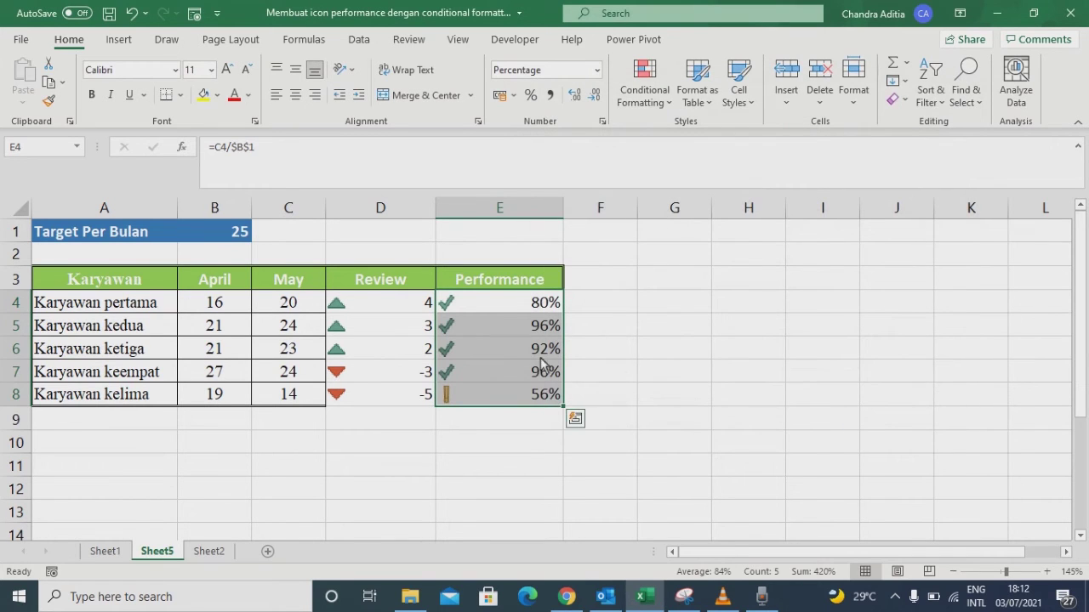
- Test the Performance icons by changing the May figure of Karyawan ketiga in C6 to 5, and undo the change
click(501, 467)
click(469, 396)
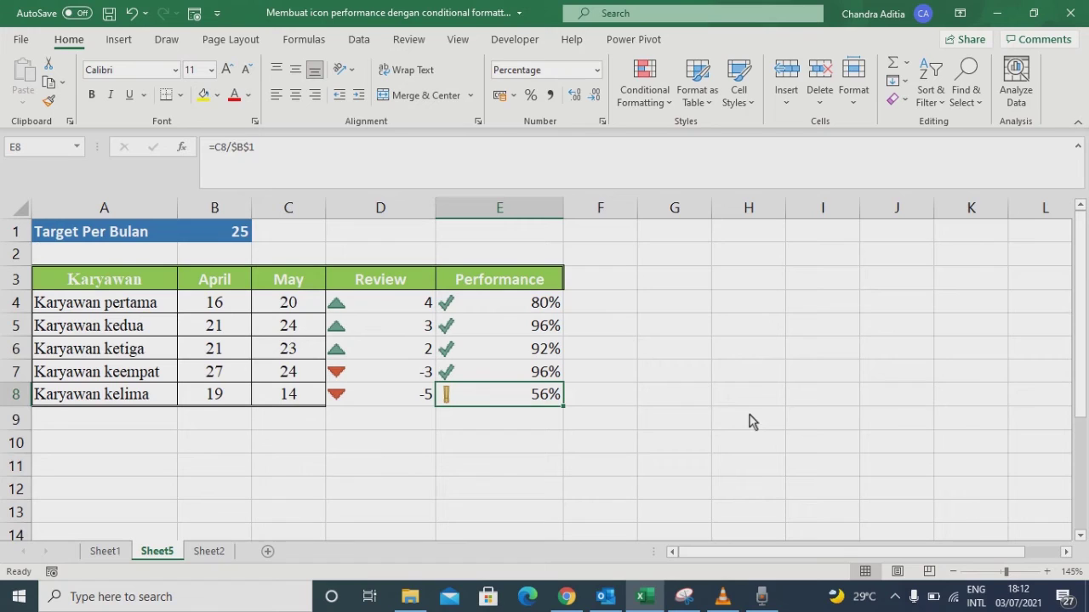
click(541, 306)
click(537, 328)
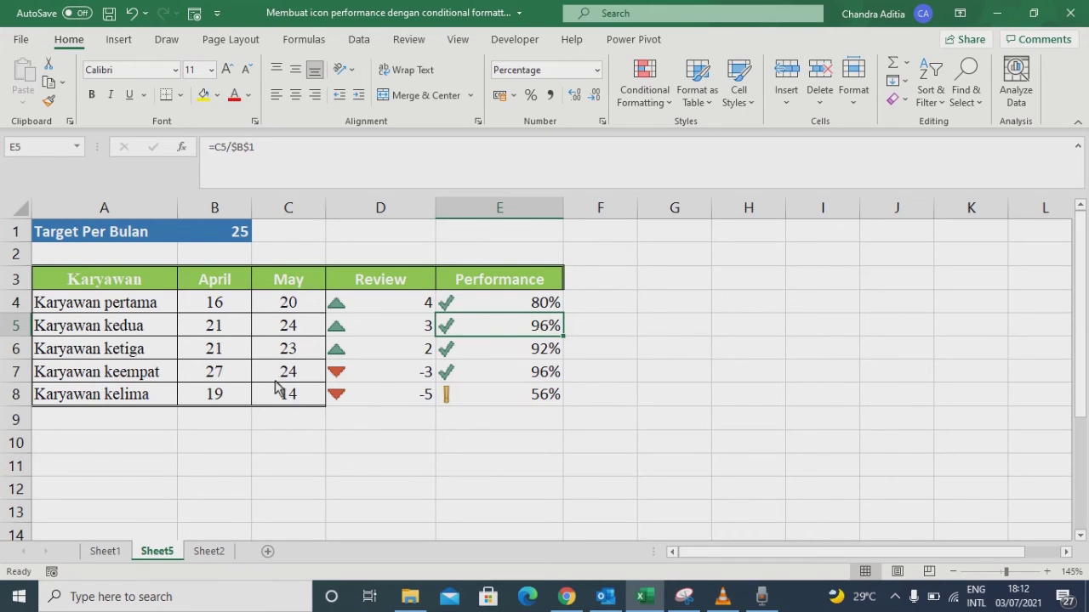
click(266, 356)
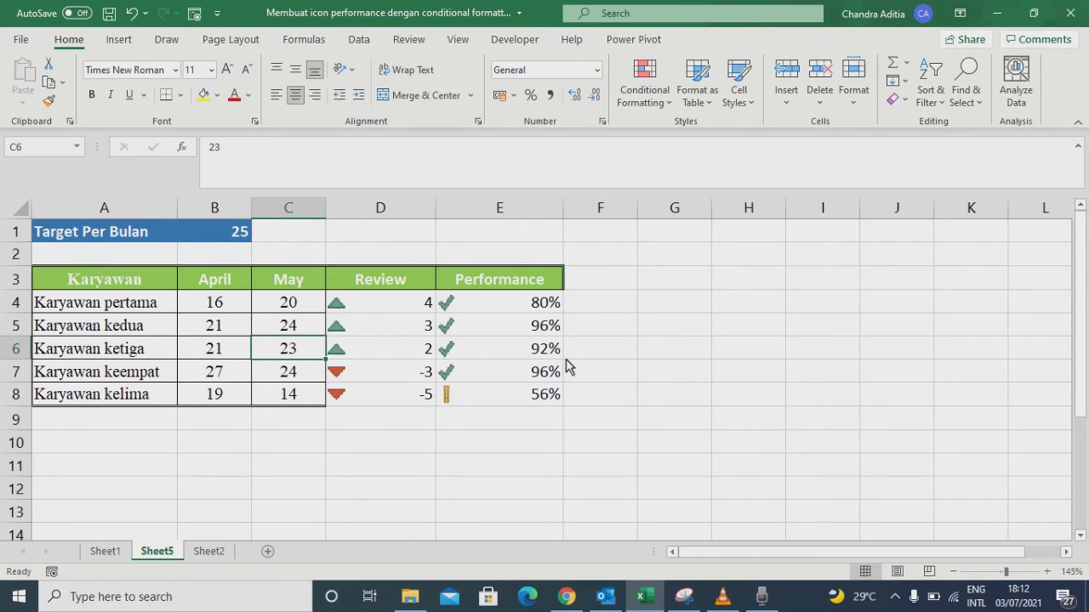
text(5)
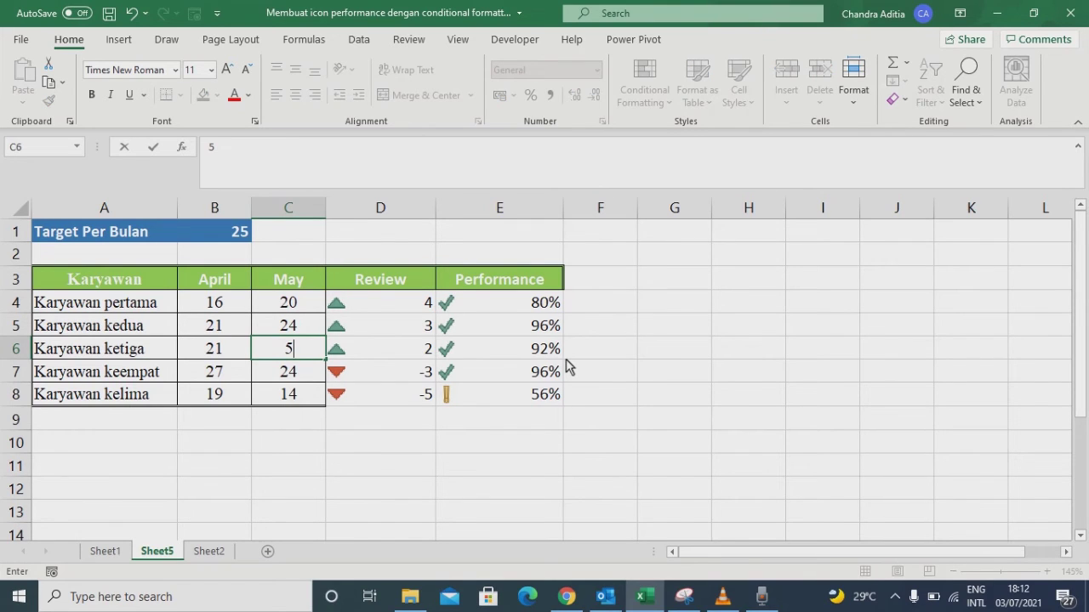
key(ctrl+Return)
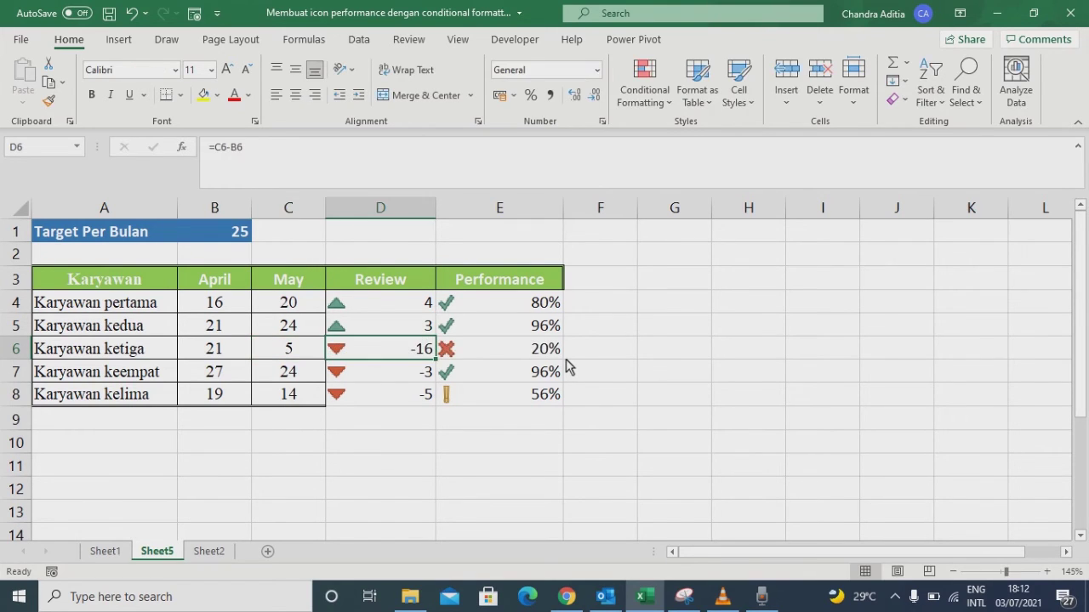
click(289, 375)
click(486, 351)
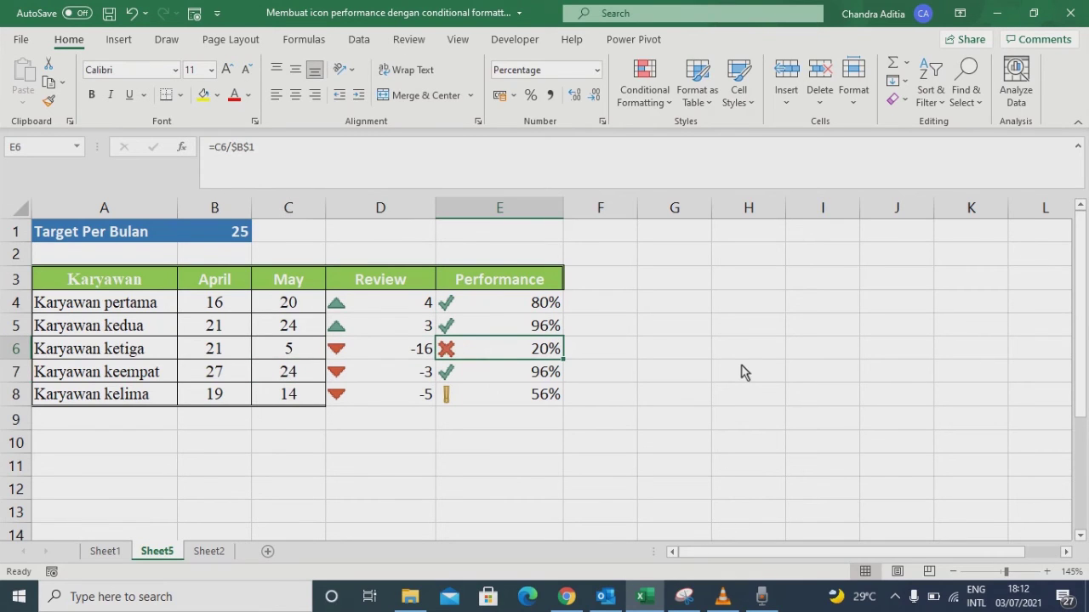
key(ctrl+z)
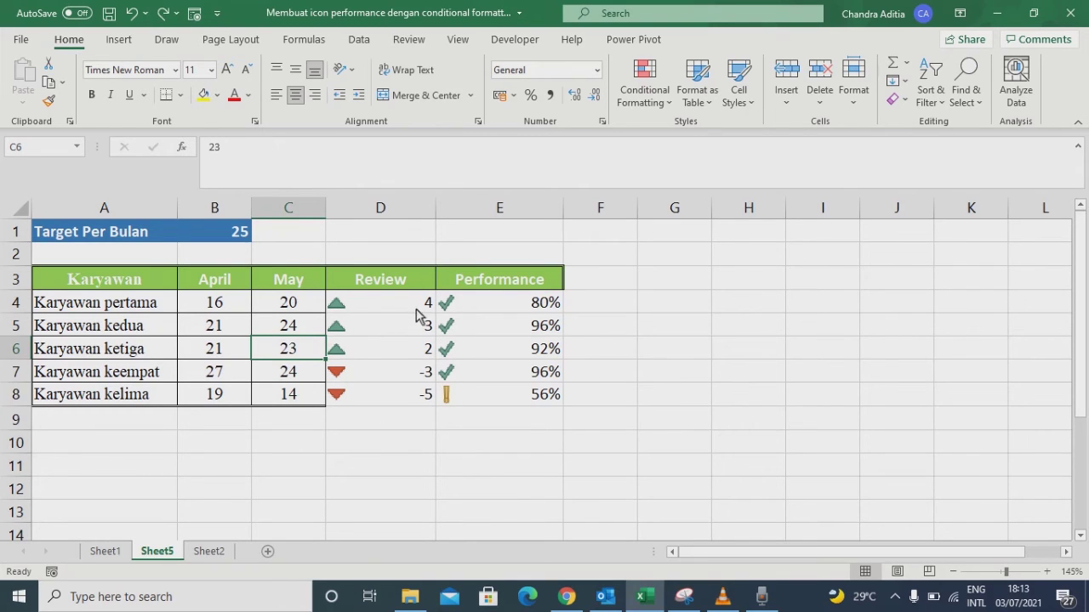
drag(413, 308, 398, 401)
drag(481, 304, 486, 388)
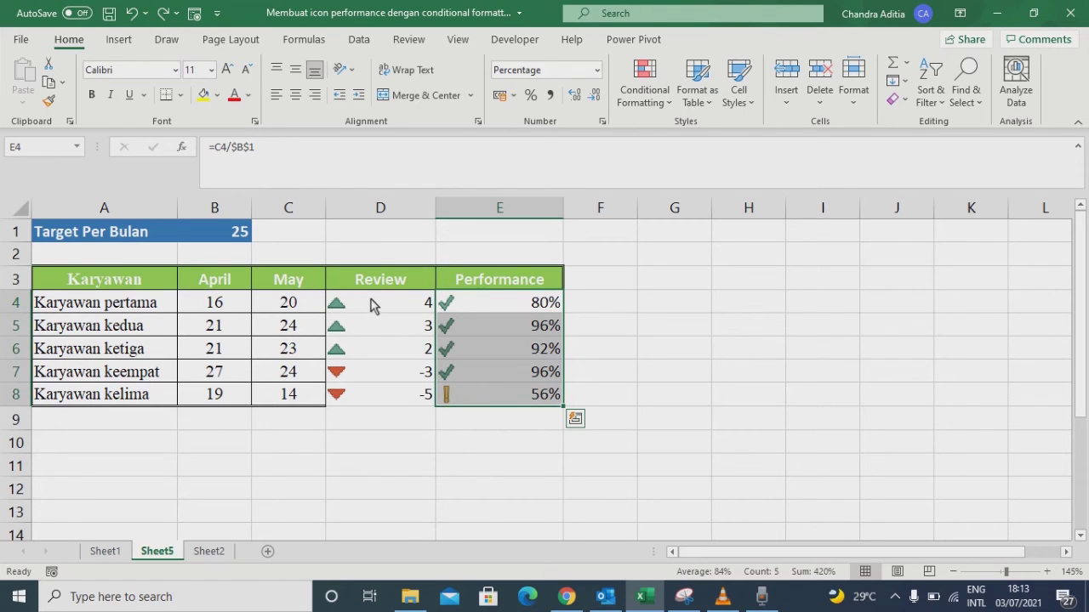
drag(378, 304, 372, 397)
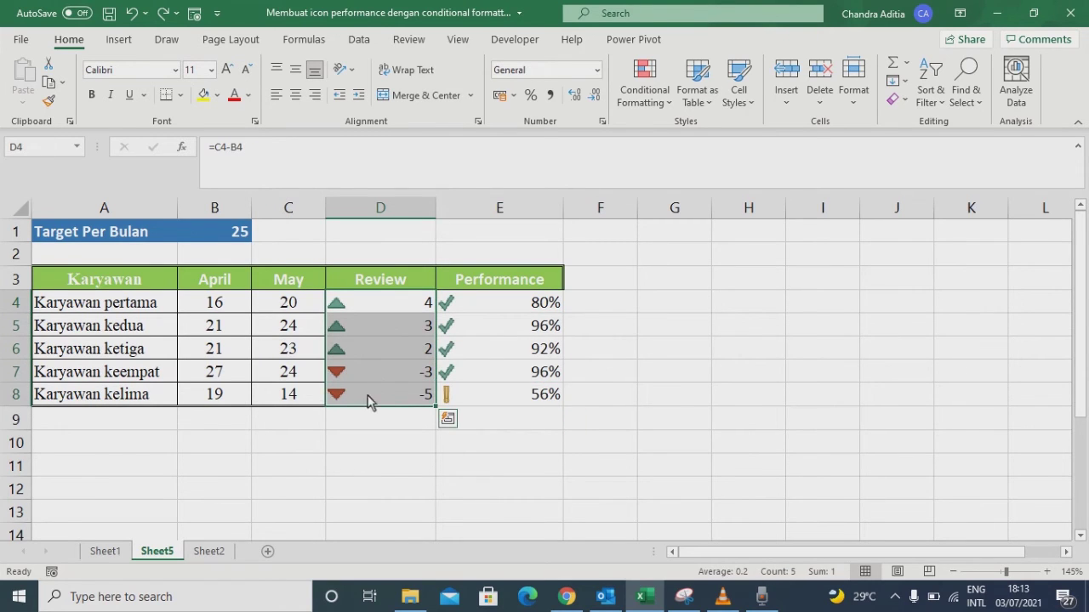
- Edit the icon set rule of the Review cells D4:D8 to show icons only, apply it and centre the icons horizontally
click(656, 107)
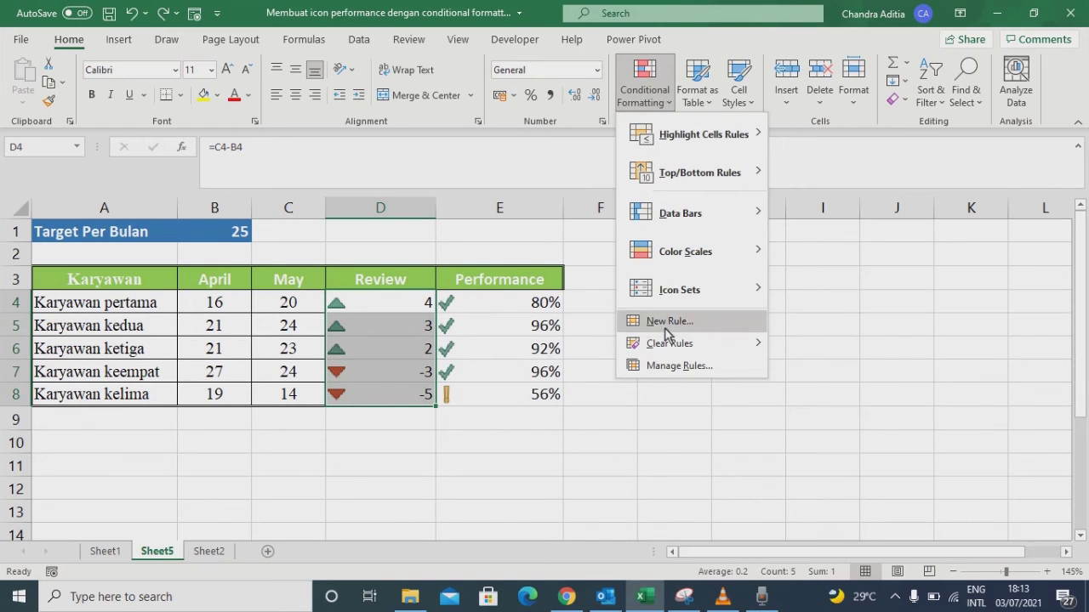
click(668, 368)
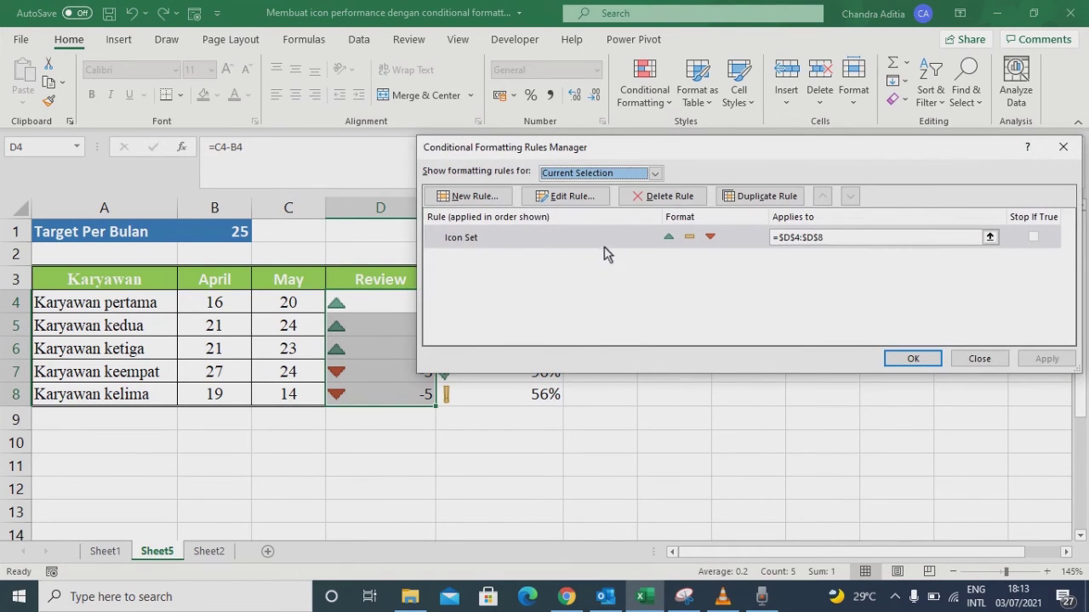
drag(677, 149, 768, 149)
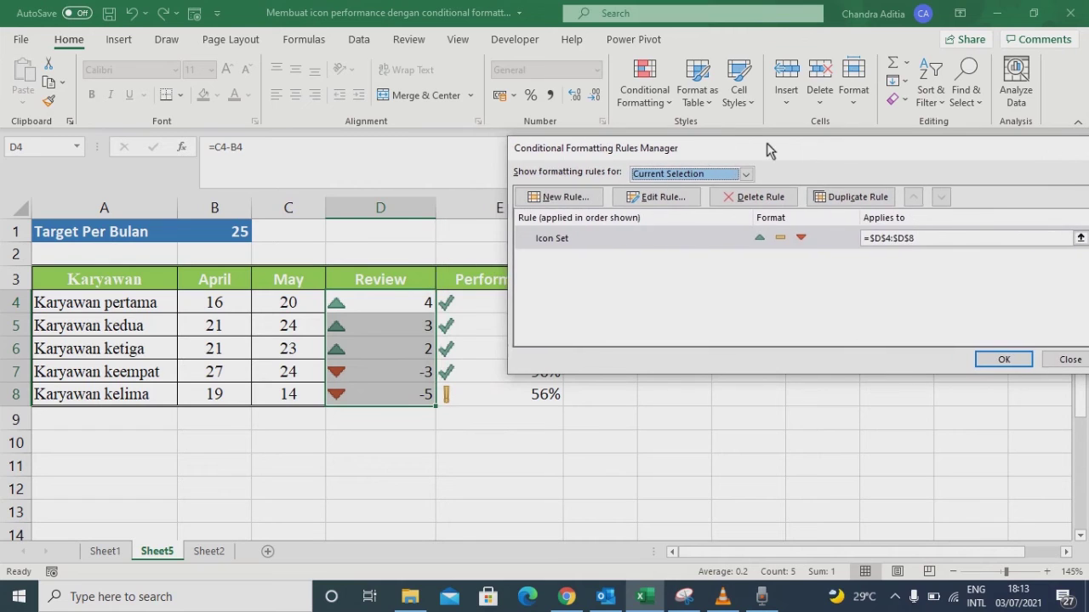
click(633, 242)
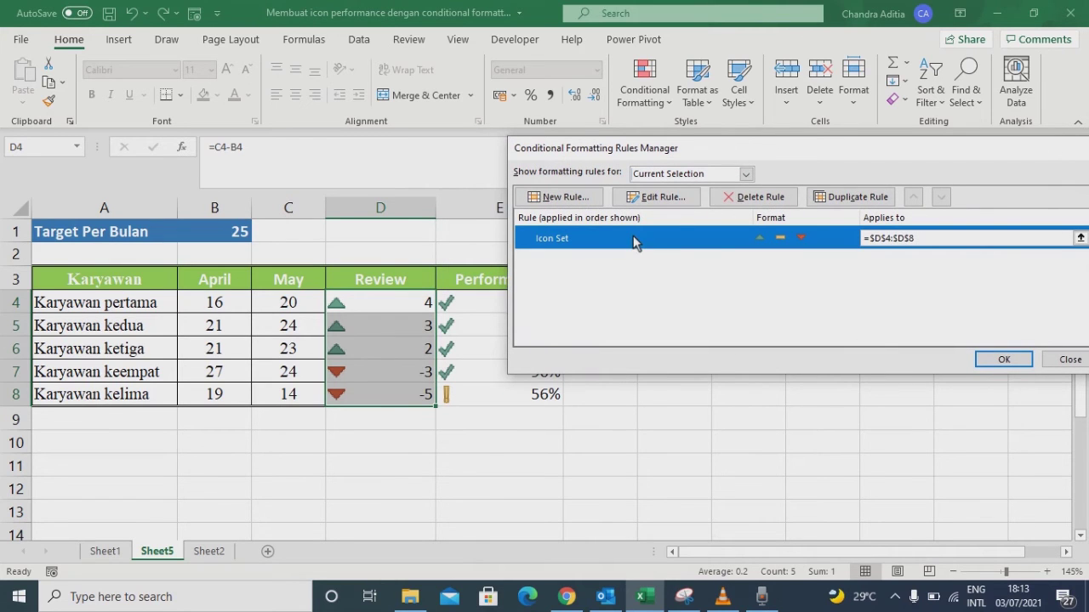
click(672, 197)
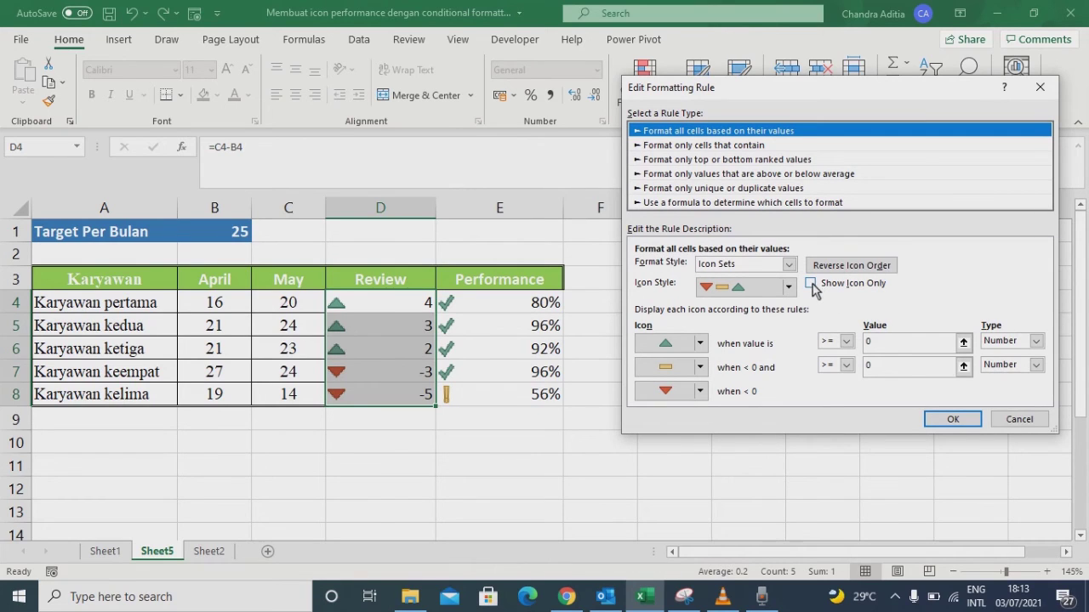
click(813, 287)
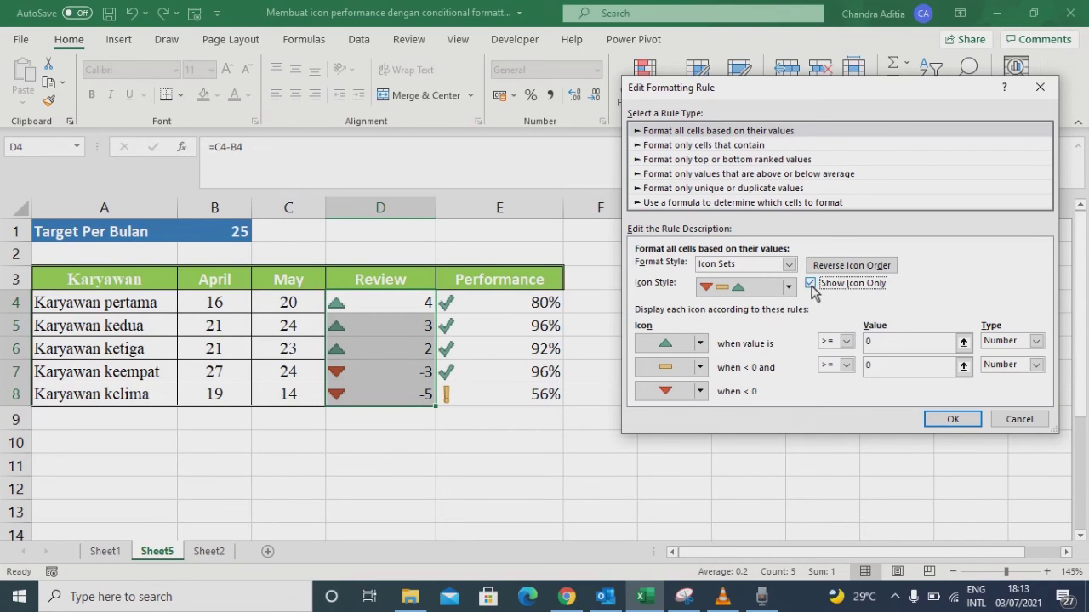
click(943, 416)
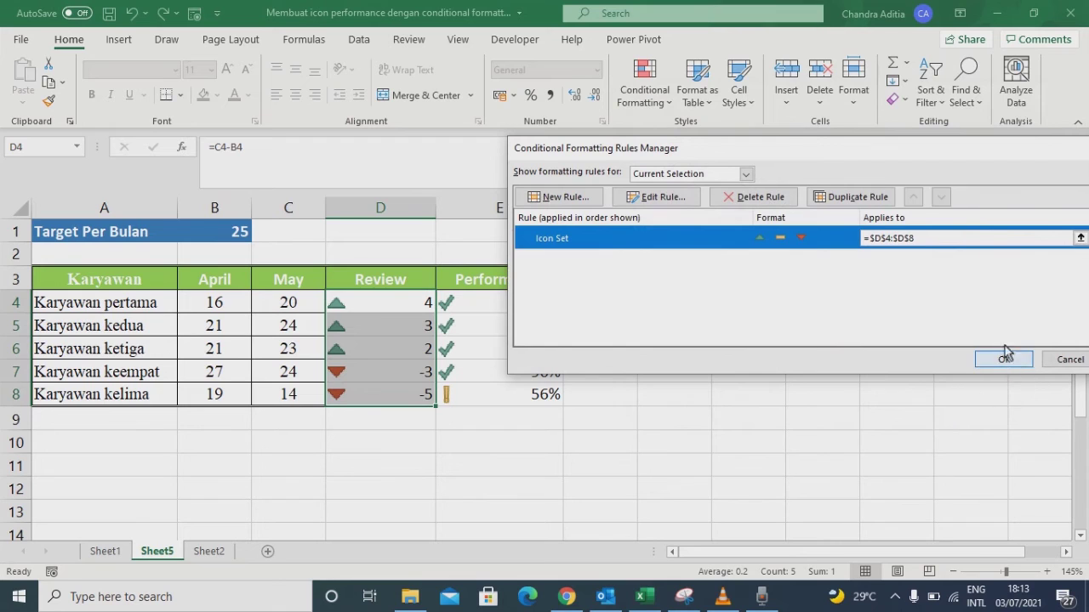
drag(947, 152, 727, 158)
click(906, 366)
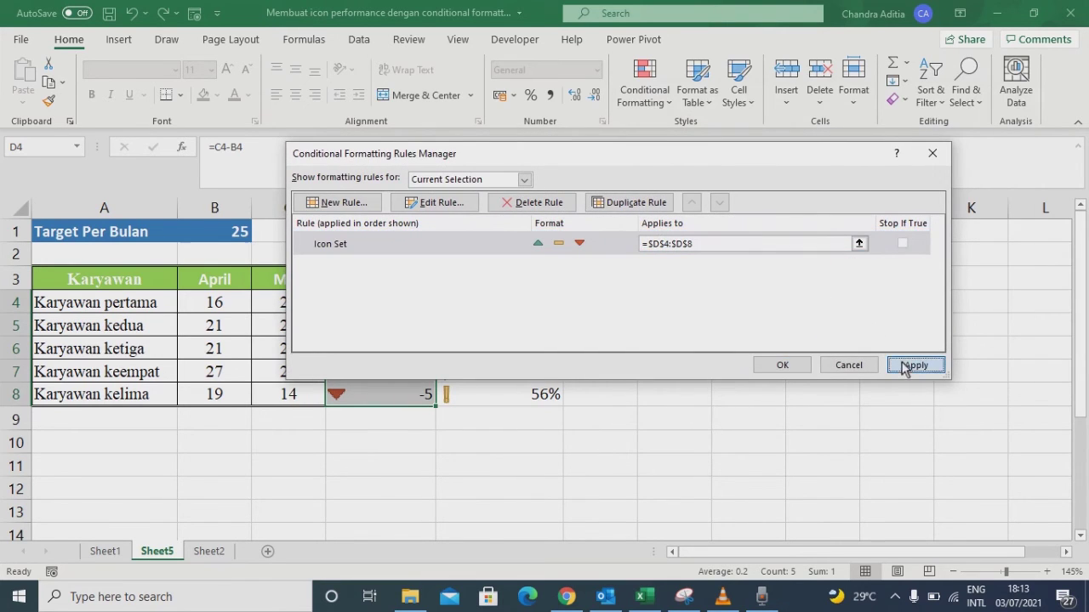
click(783, 366)
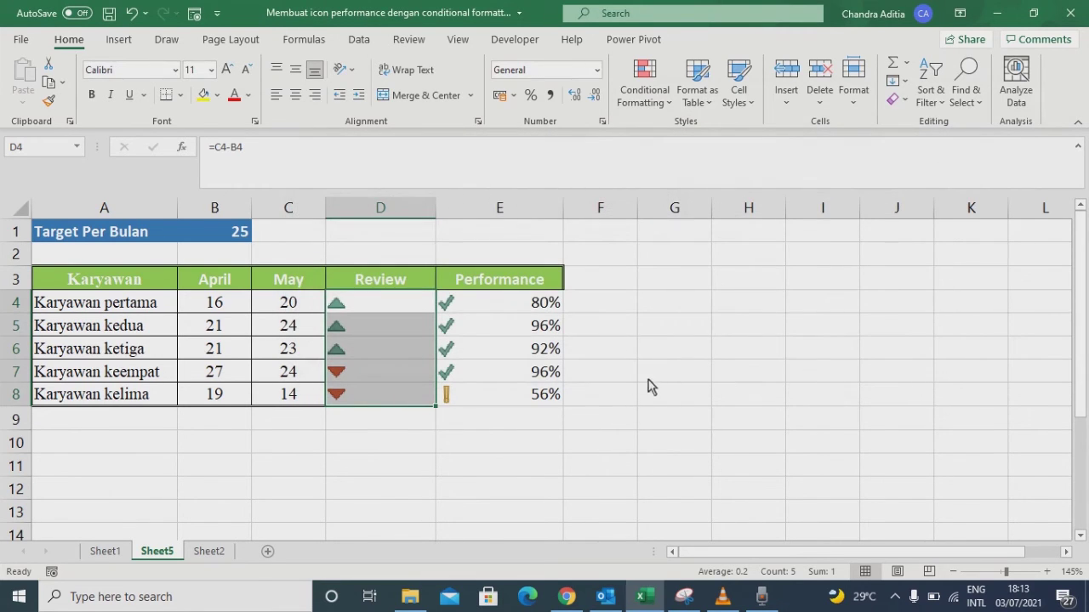
click(296, 95)
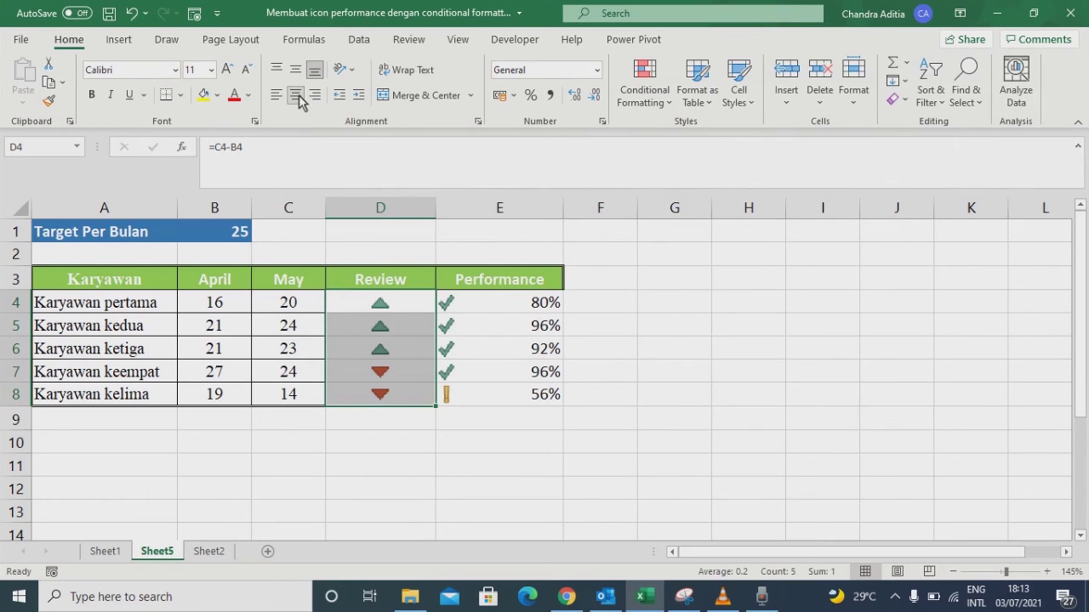
- Edit the icon set rule of the Performance cells E4:E8 to show icons only, apply it and centre the icons horizontally
drag(498, 304, 493, 395)
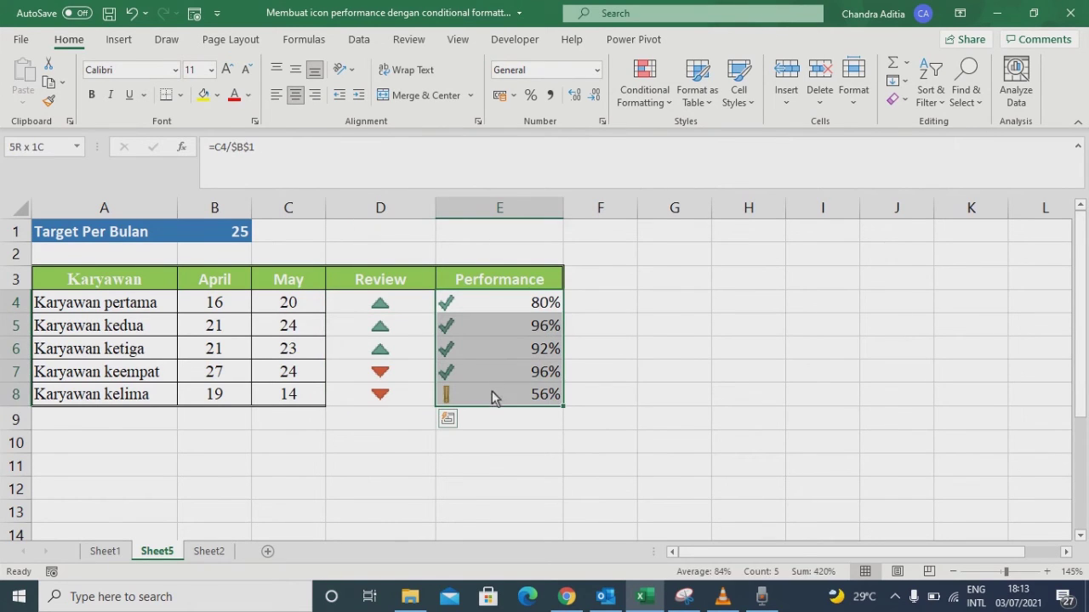
click(661, 110)
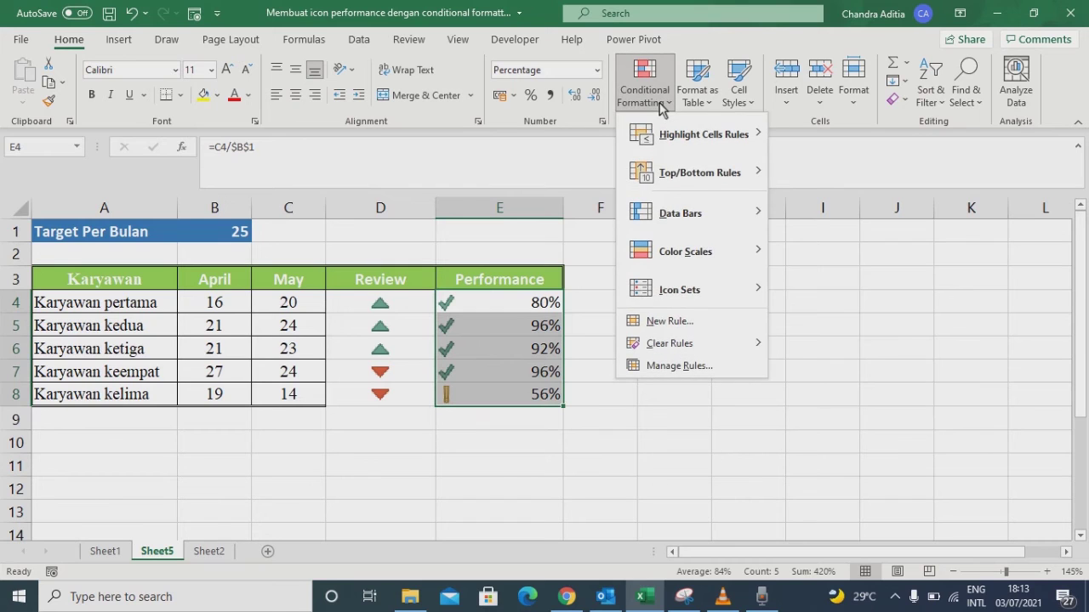
click(667, 366)
click(372, 247)
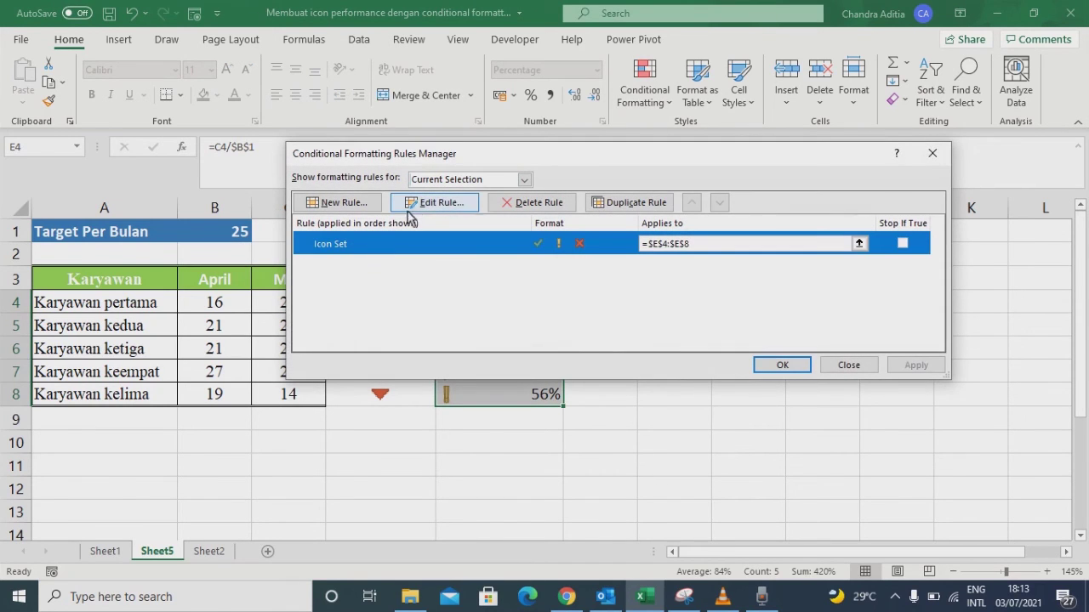
click(434, 203)
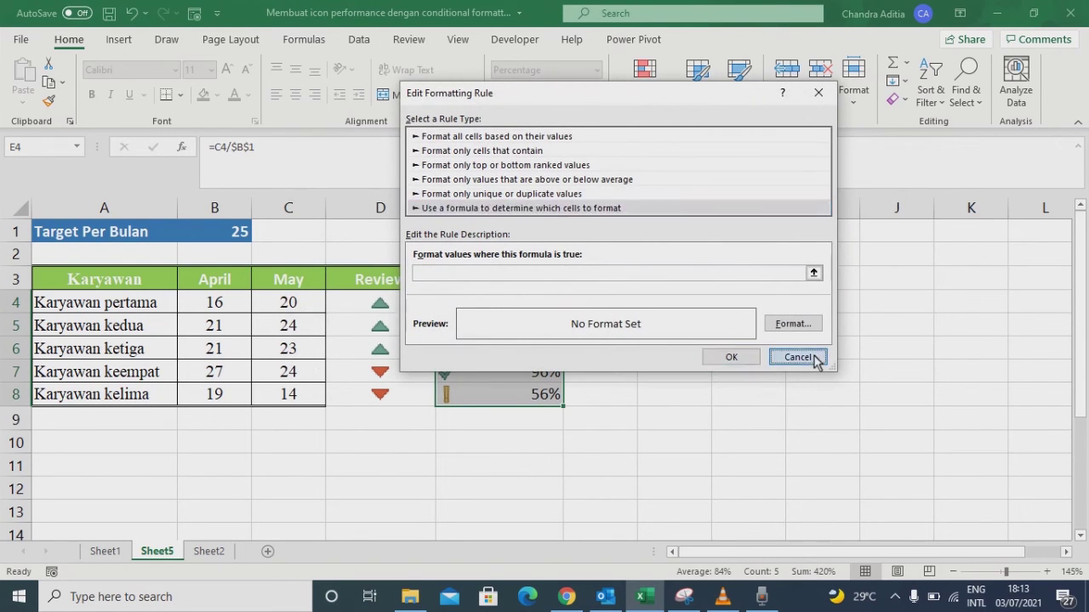
click(799, 357)
click(438, 202)
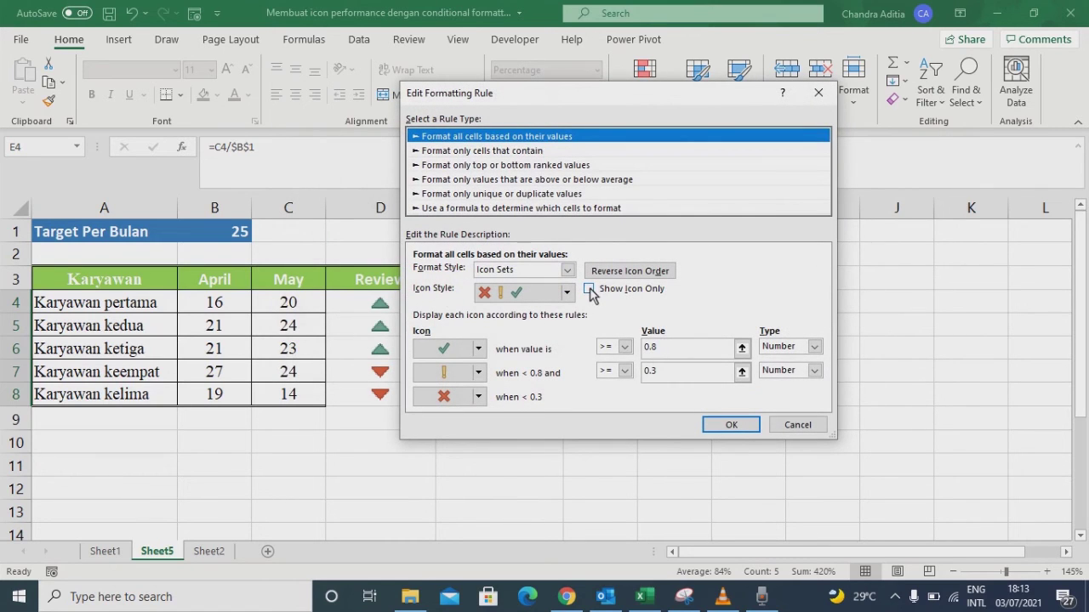
click(588, 289)
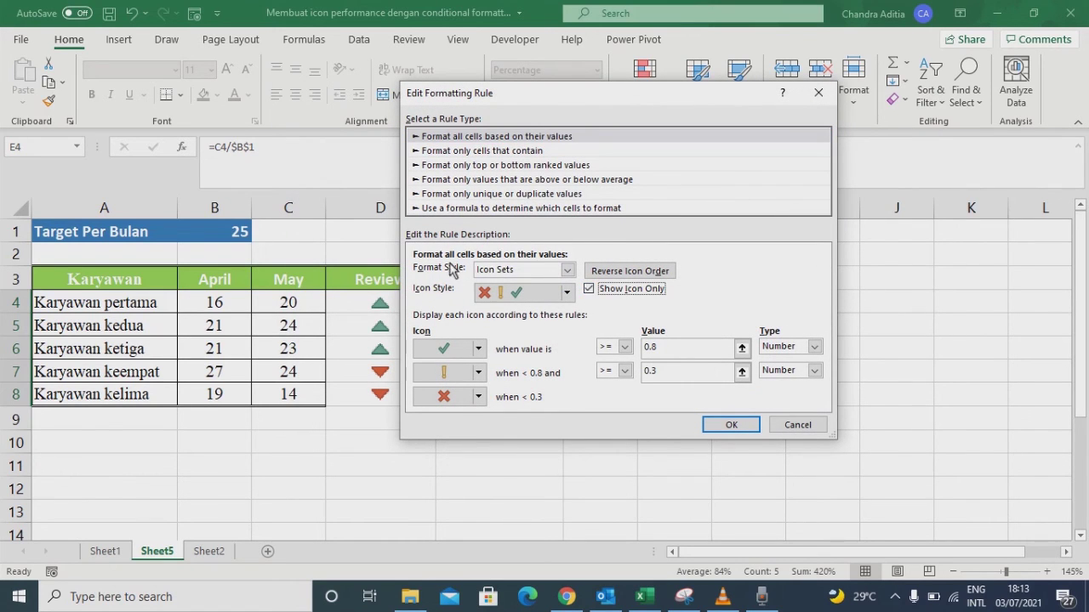
click(737, 433)
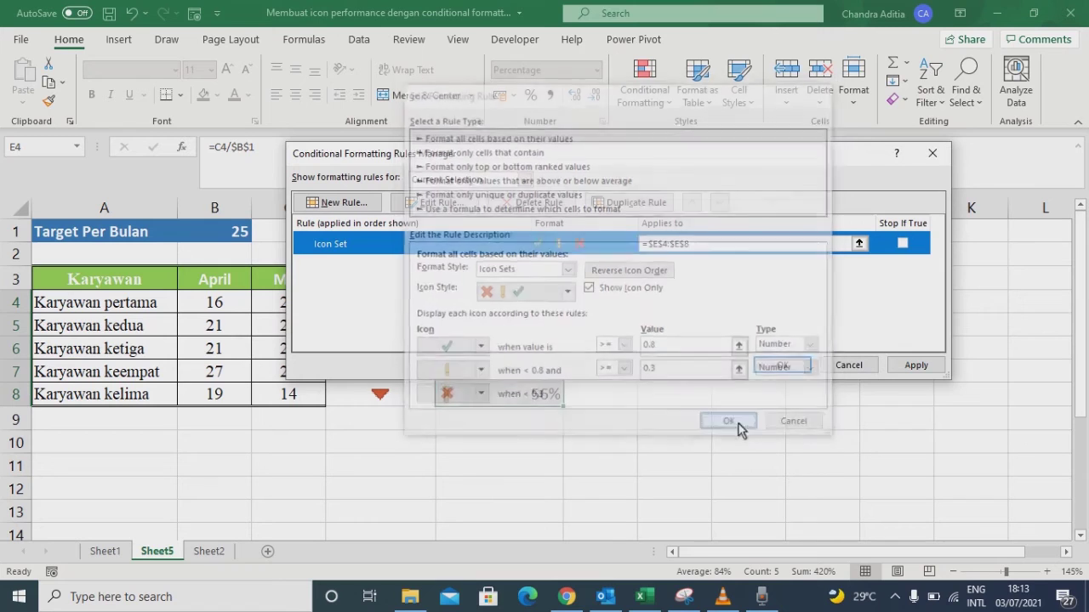
click(916, 365)
click(782, 366)
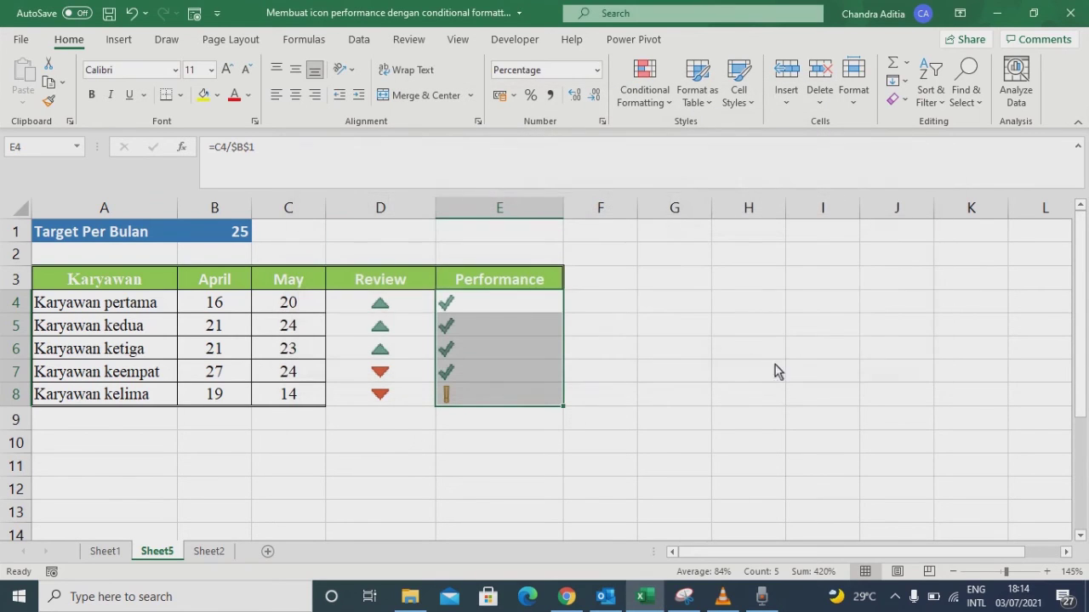
drag(100, 282, 496, 402)
key(ctrl+1)
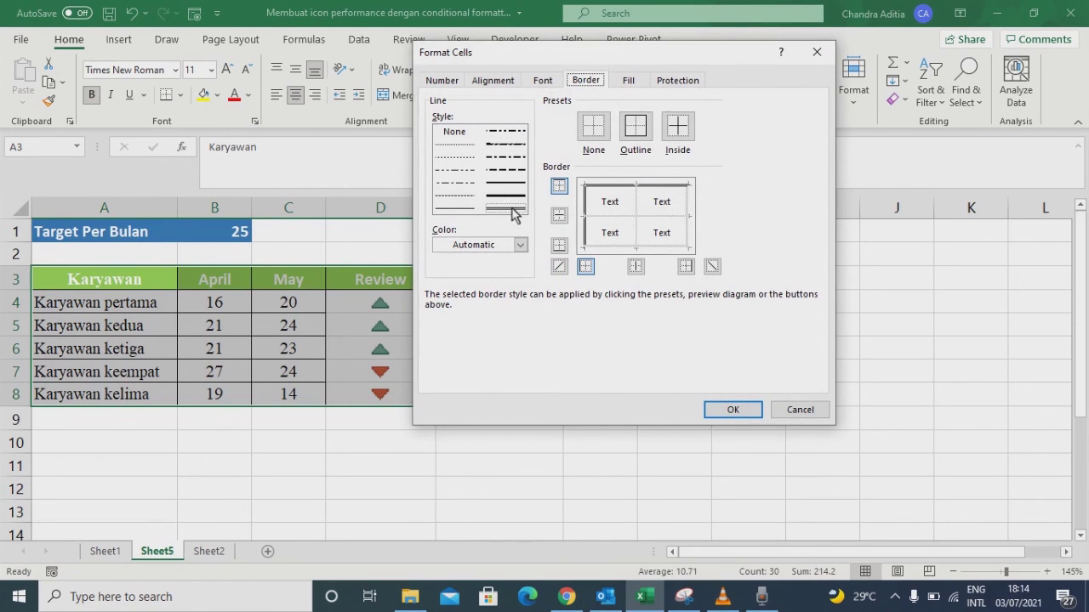
click(800, 409)
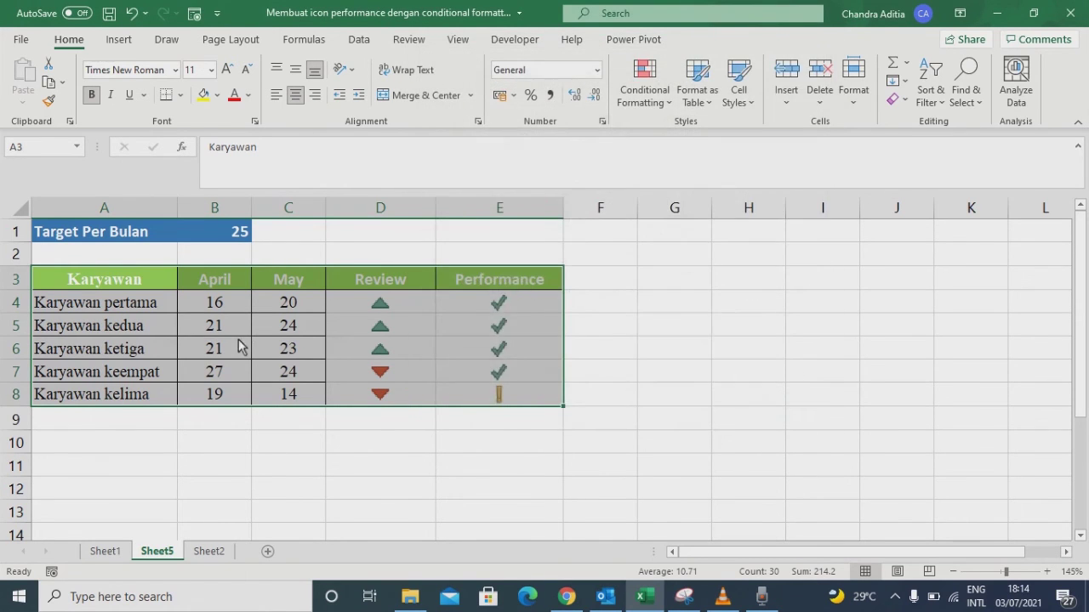
click(238, 347)
- Give the table A3:E8 a double-line outline border and thin solid inside borders
drag(104, 278, 544, 389)
key(ctrl+1)
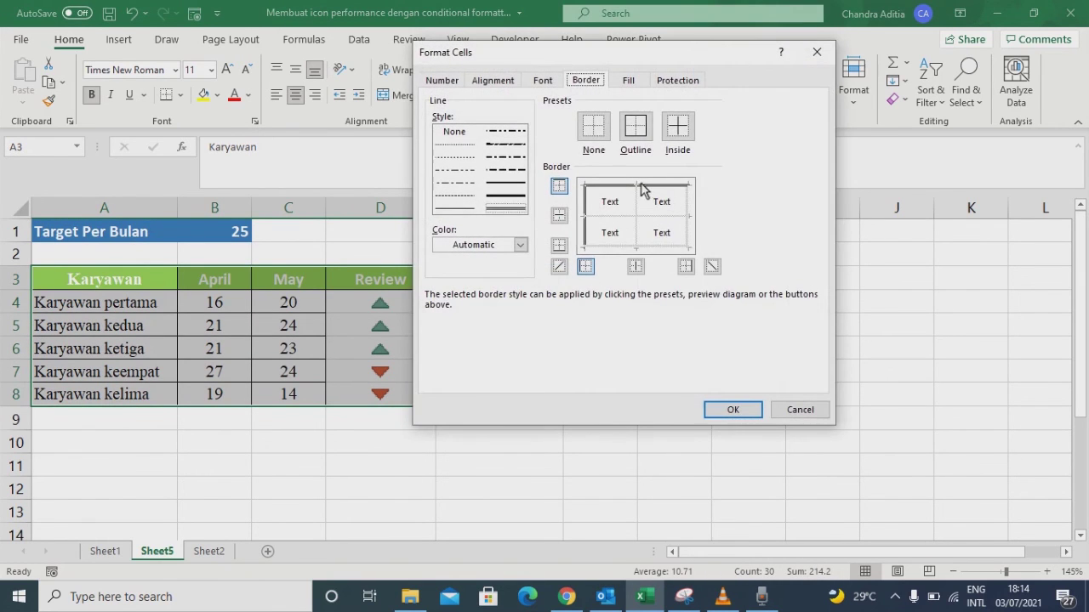
click(509, 208)
click(634, 132)
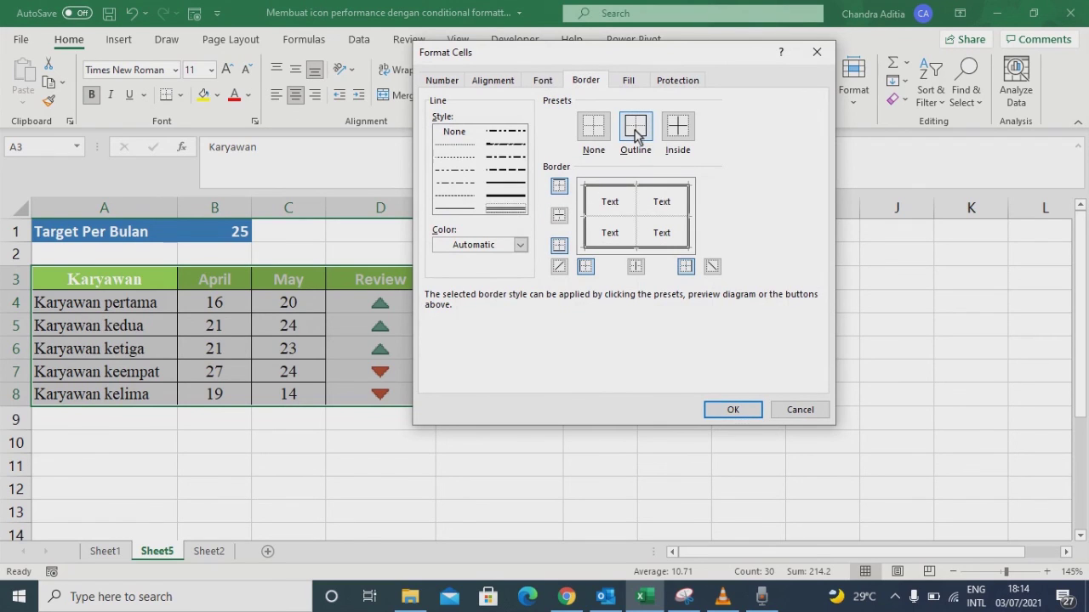
click(456, 208)
click(680, 128)
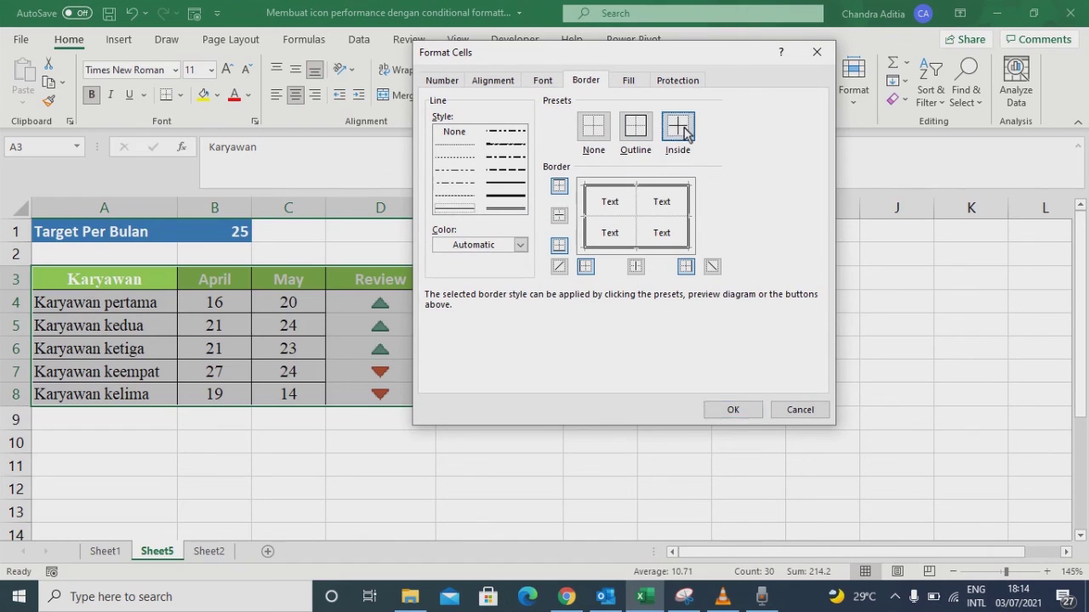
click(729, 409)
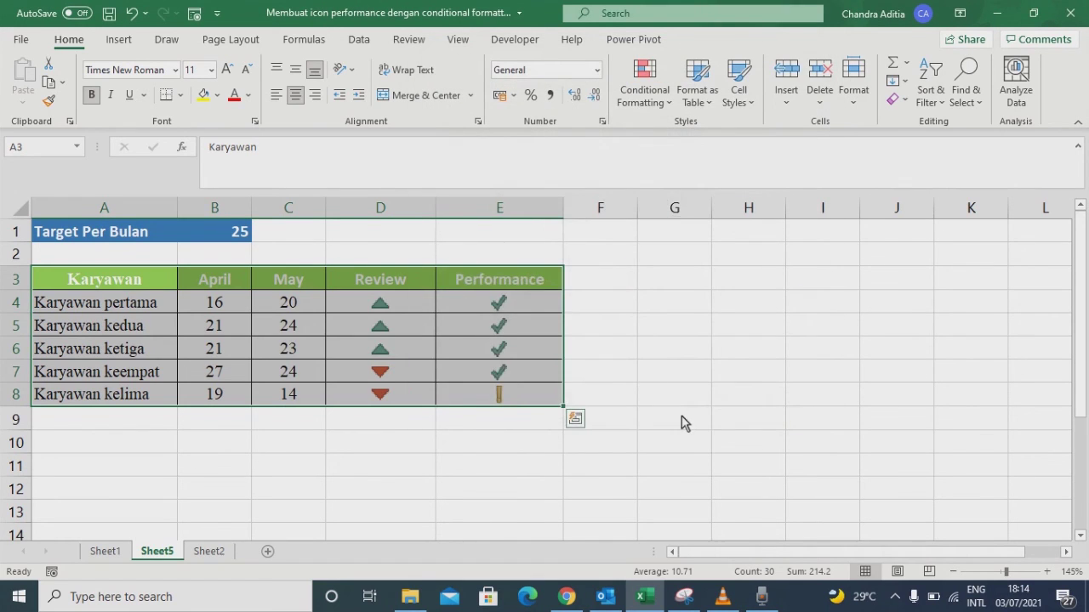
click(680, 420)
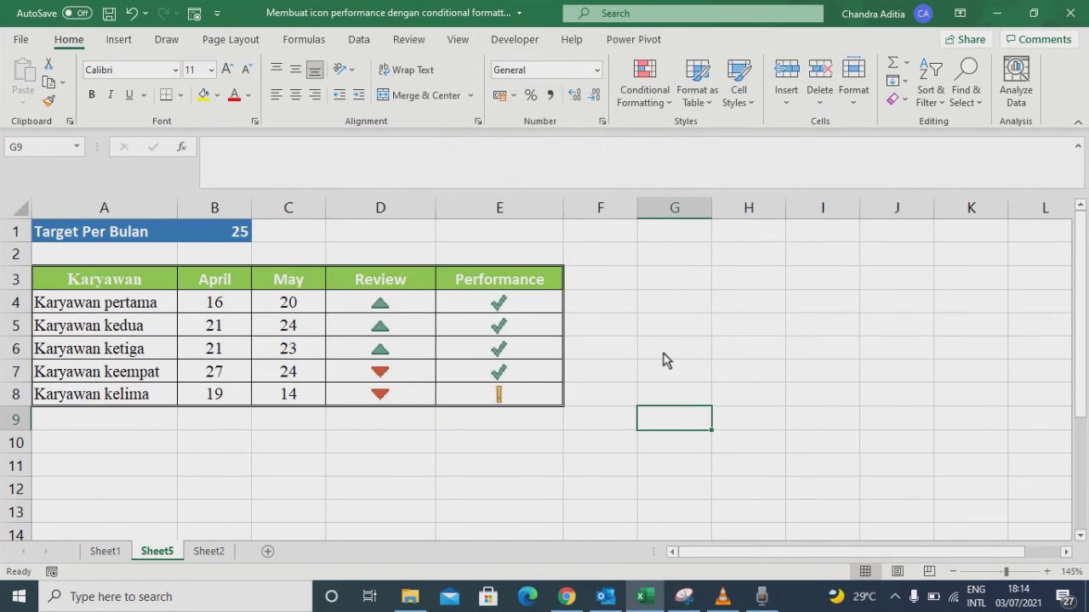